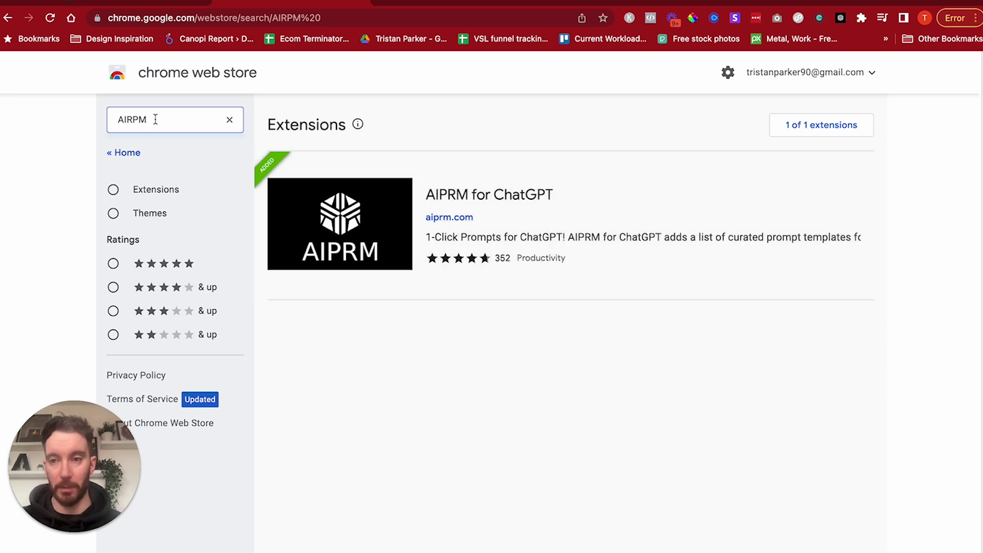
Step: Confirm the AIPRM for ChatGPT Web Store listing shows as added, then return to ChatGPT
drag(149, 120, 69, 124)
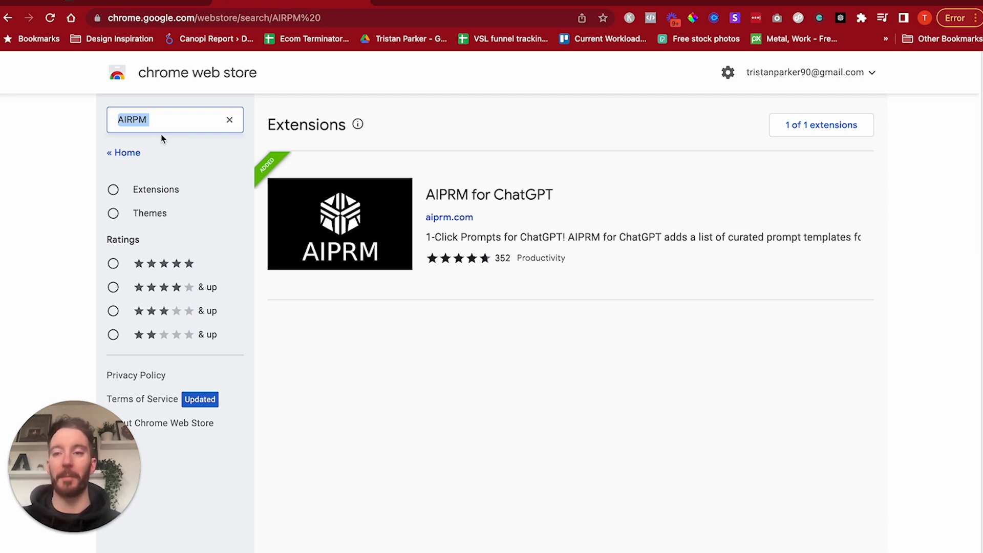
click(385, 132)
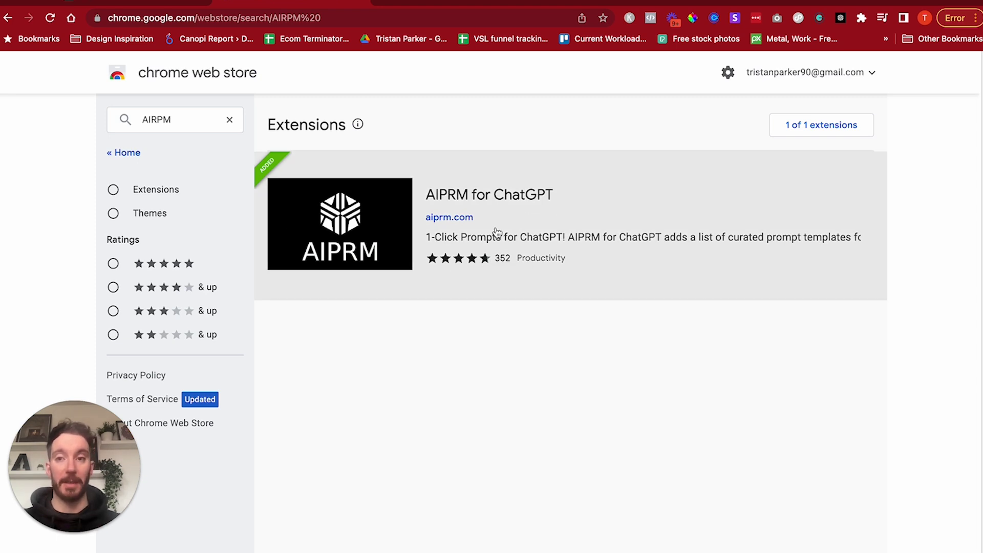
key(ctrl+Tab)
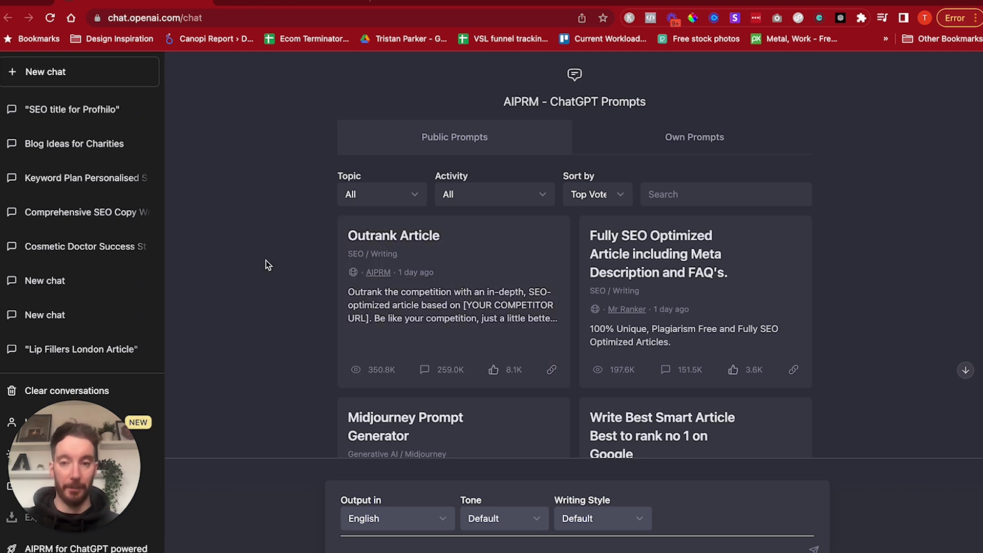
Step: Scroll through the AIPRM Public Prompts cards, then open a new blank browser tab
scroll(357, 272, down, 2)
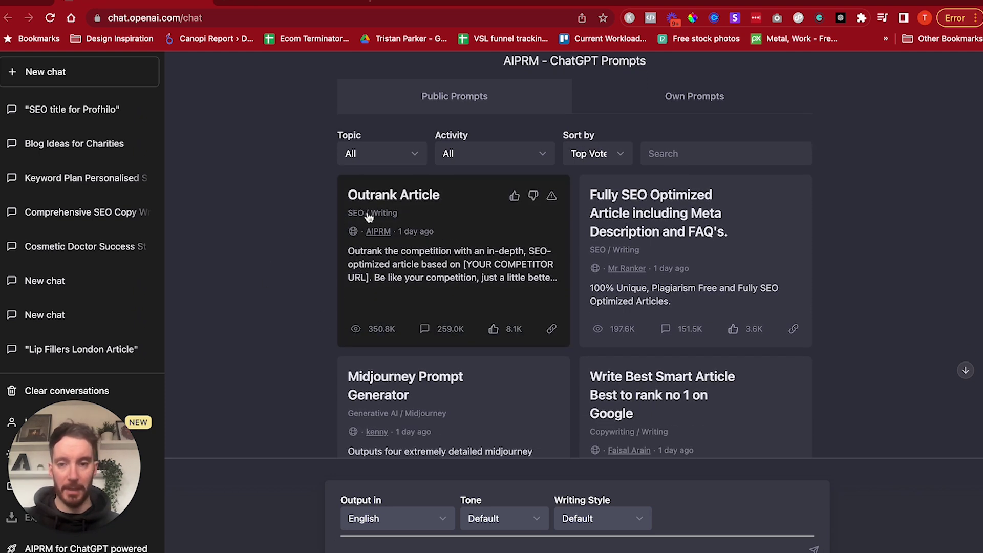
scroll(412, 223, down, 1)
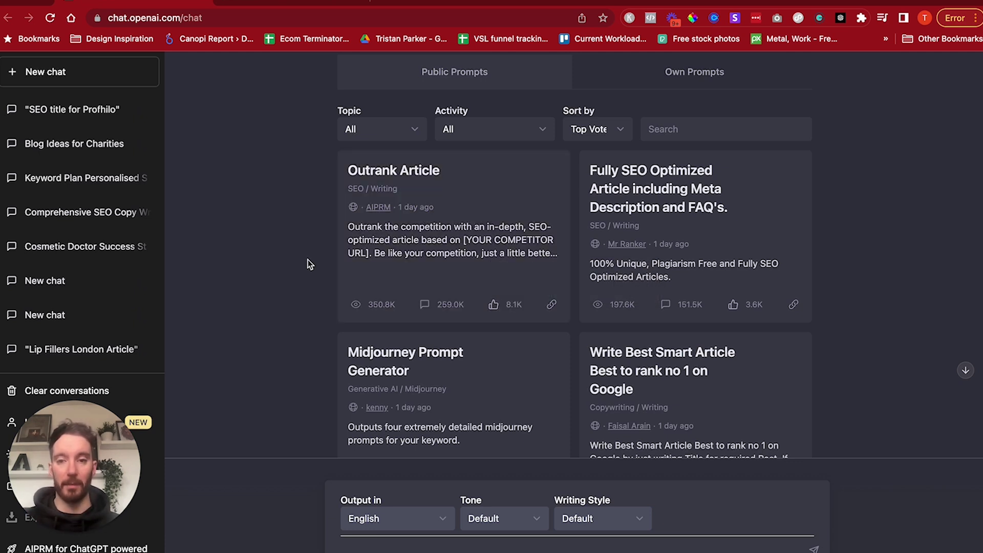
click(387, 3)
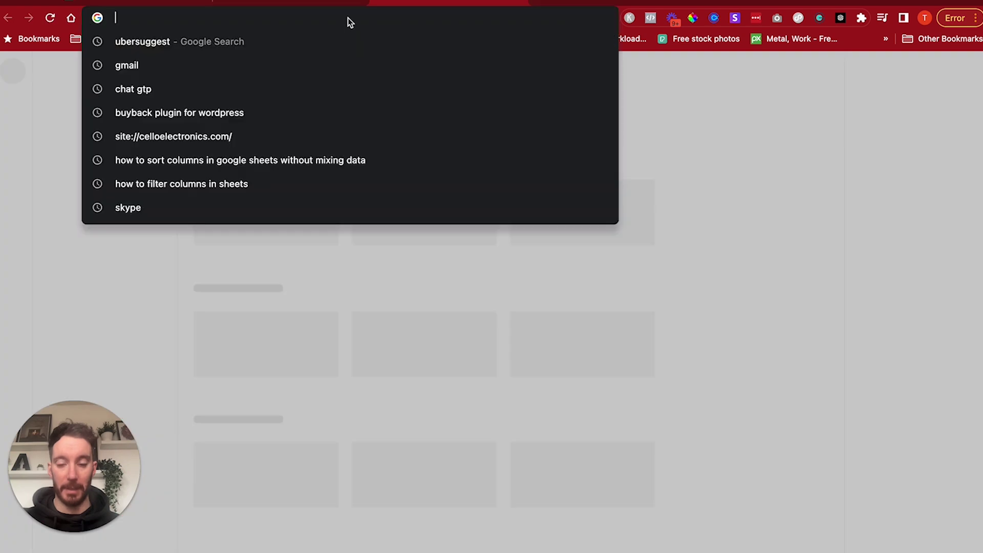
Step: Search Google for 'dermal fillers london' and copy the Face Clinic London dermal fillers page URL
text(dermal fi)
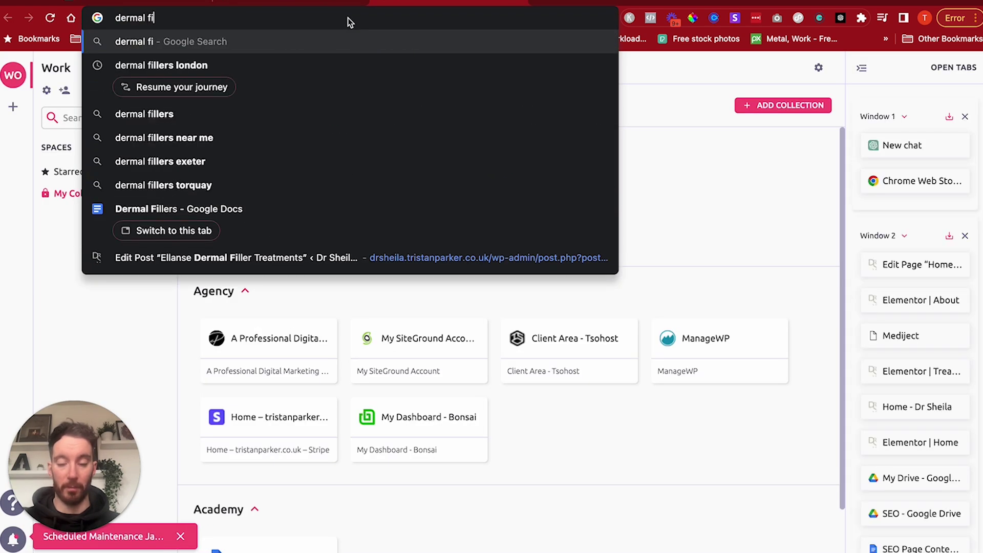
text(llers lon)
key(Return)
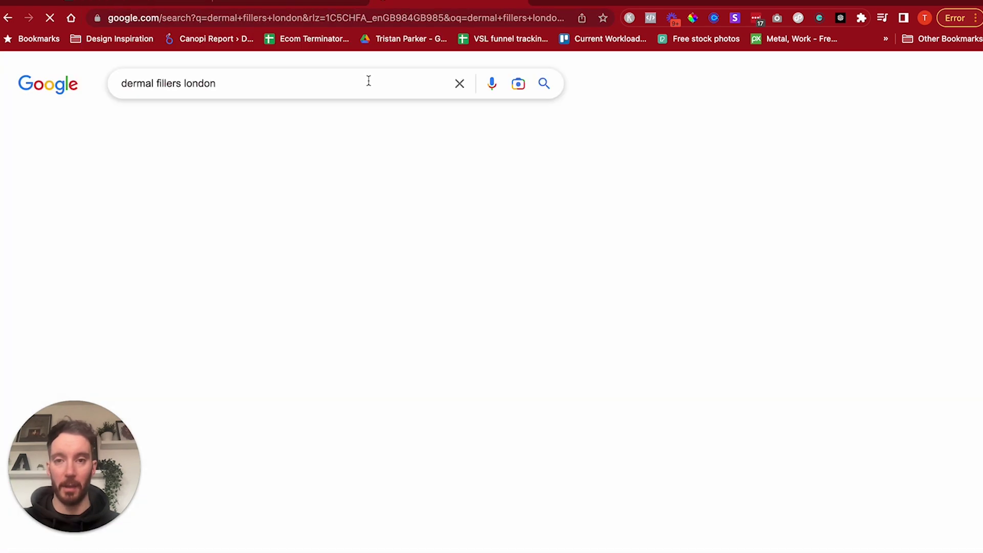
scroll(402, 160, down, 10)
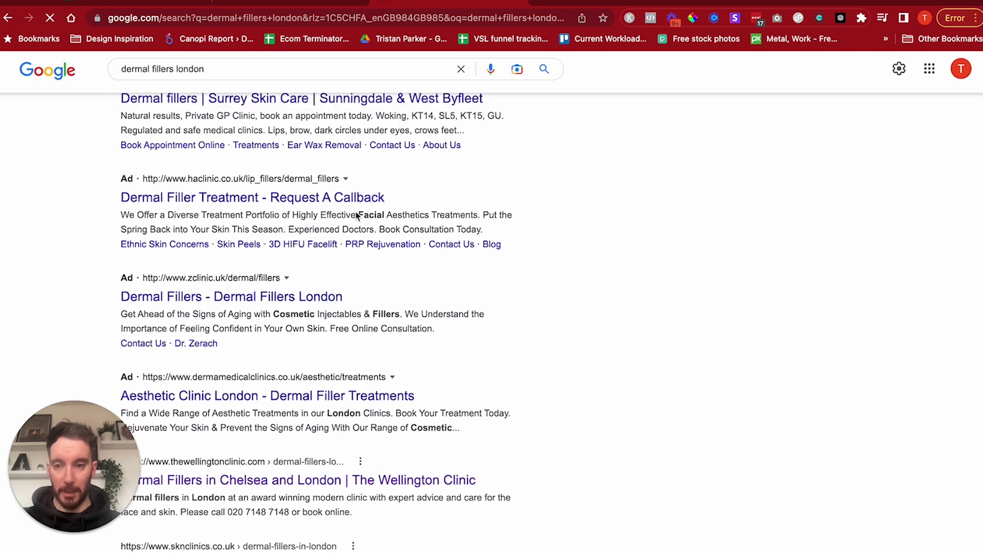
scroll(338, 215, down, 1)
scroll(300, 215, down, 3)
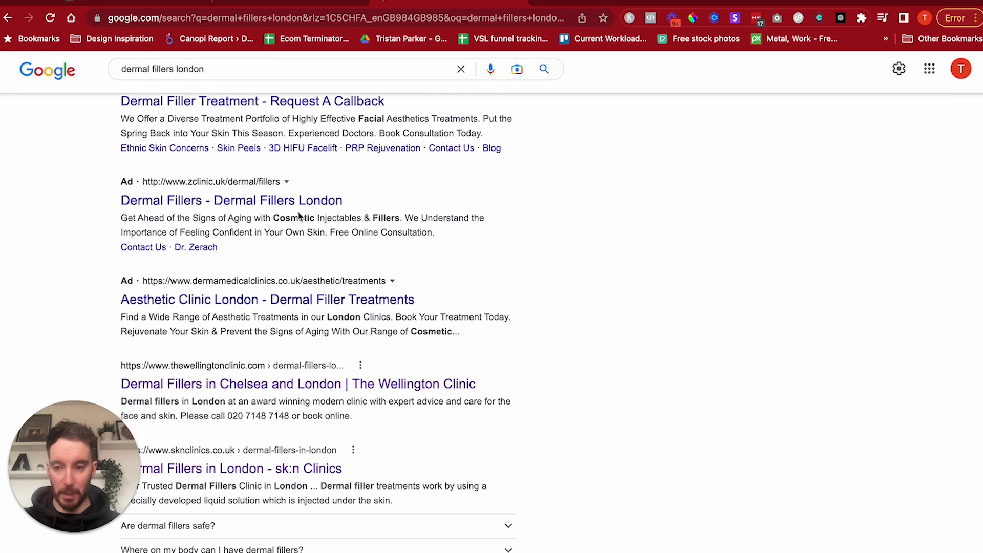
scroll(299, 217, down, 20)
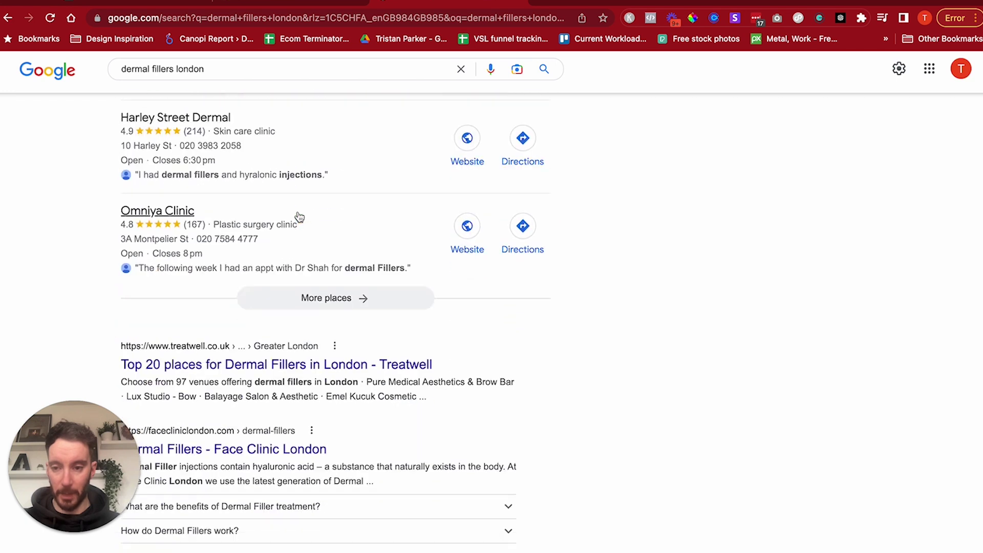
scroll(299, 217, down, 3)
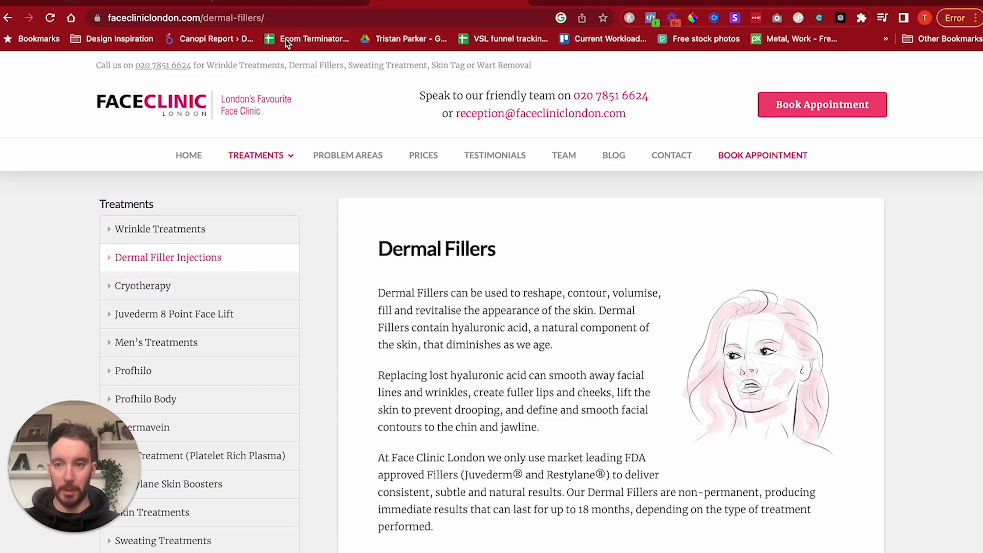
click(289, 16)
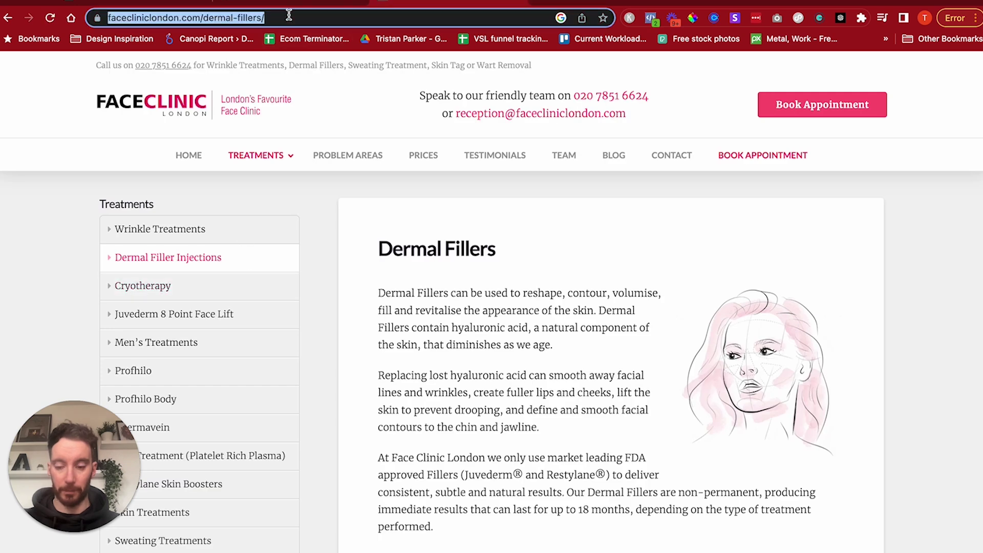
click(270, 1)
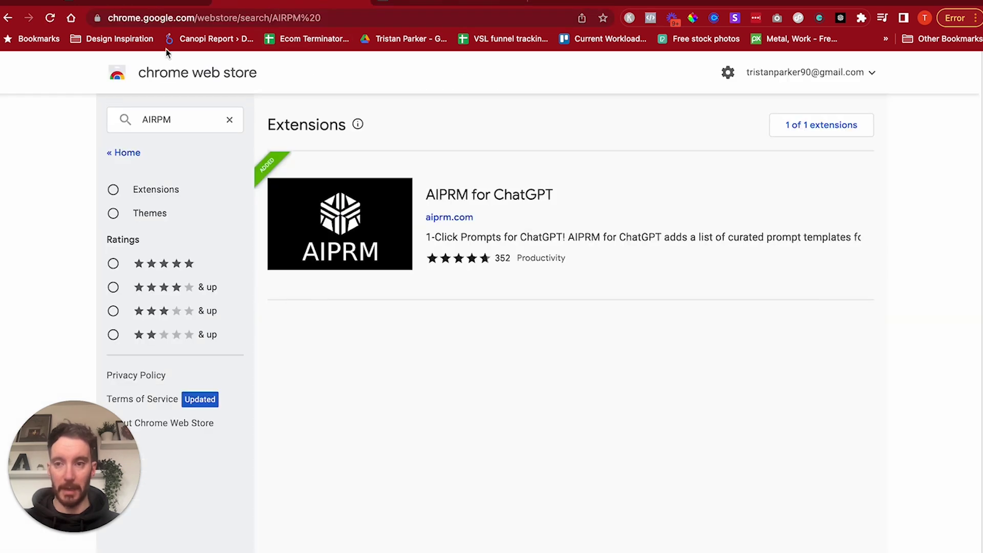
Step: Run the AIPRM Outrank Article prompt on the pasted Face Clinic dermal fillers URL
click(148, 5)
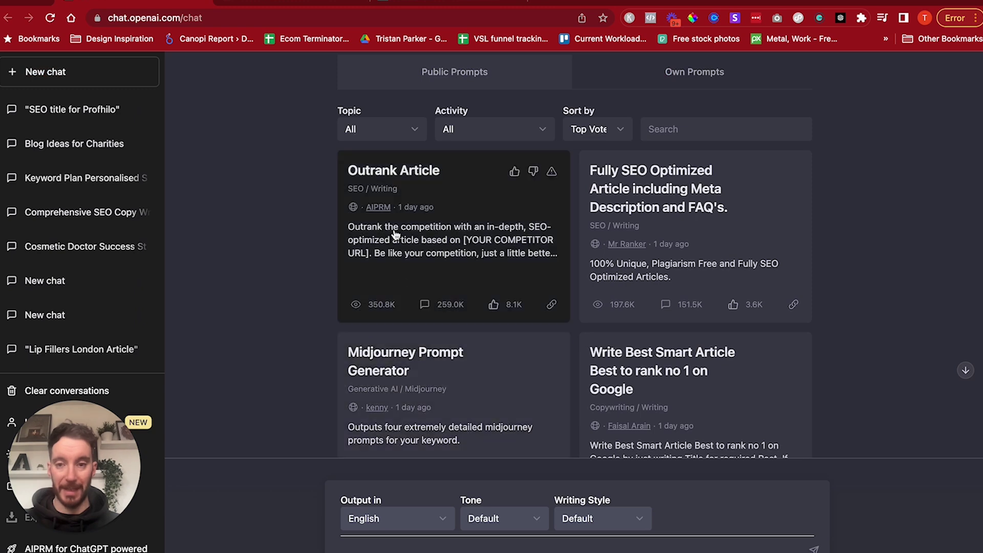
click(409, 208)
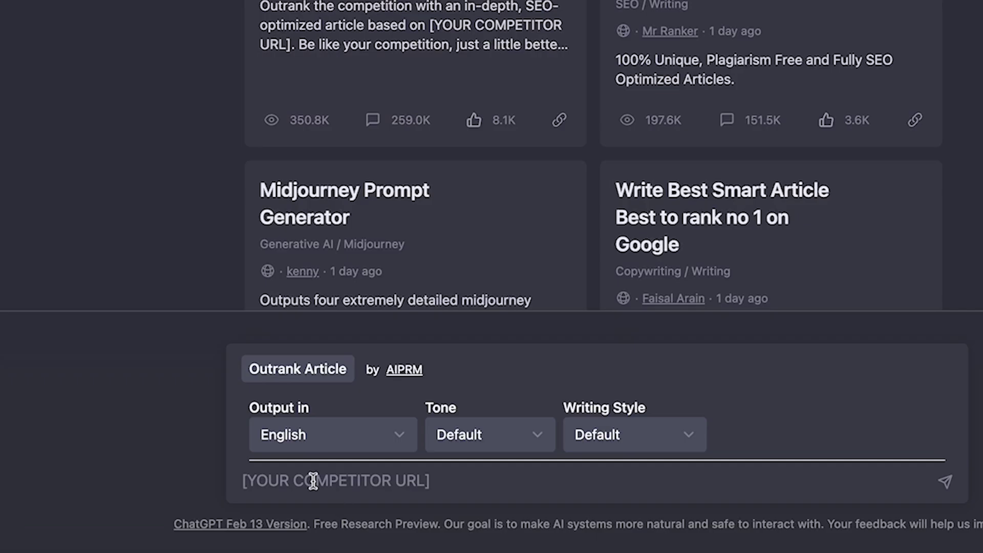
text(https://facecliniclondon.com/dermal-fillers/)
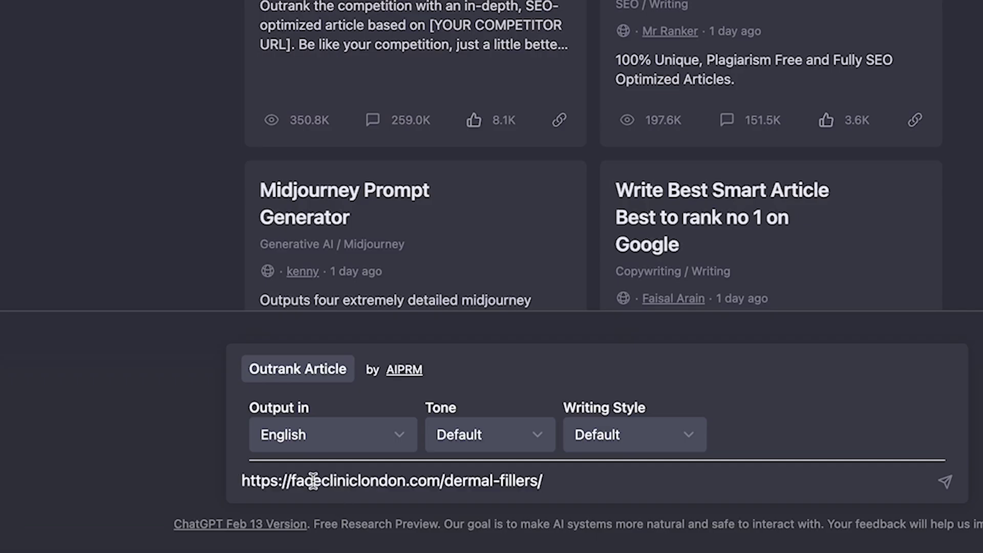
key(Return)
Step: Review the drafted article's introduction and 'What Are Dermal Fillers?' section as it generates
drag(361, 132, 774, 189)
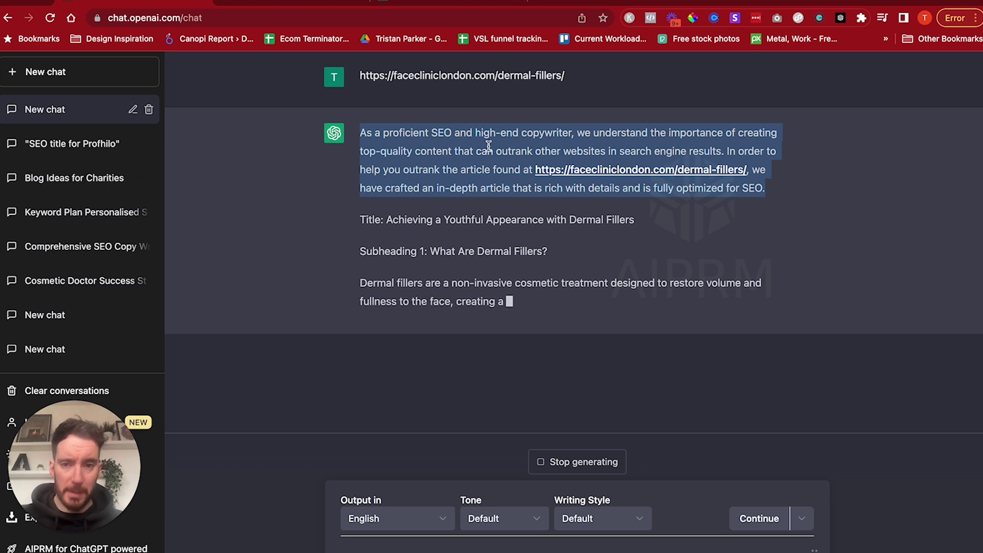
click(592, 133)
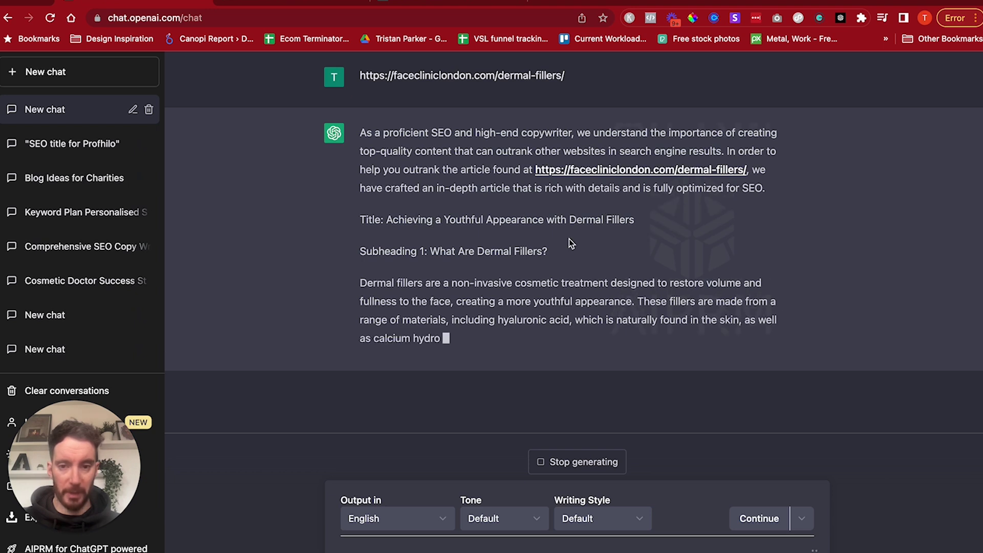
drag(558, 251, 429, 251)
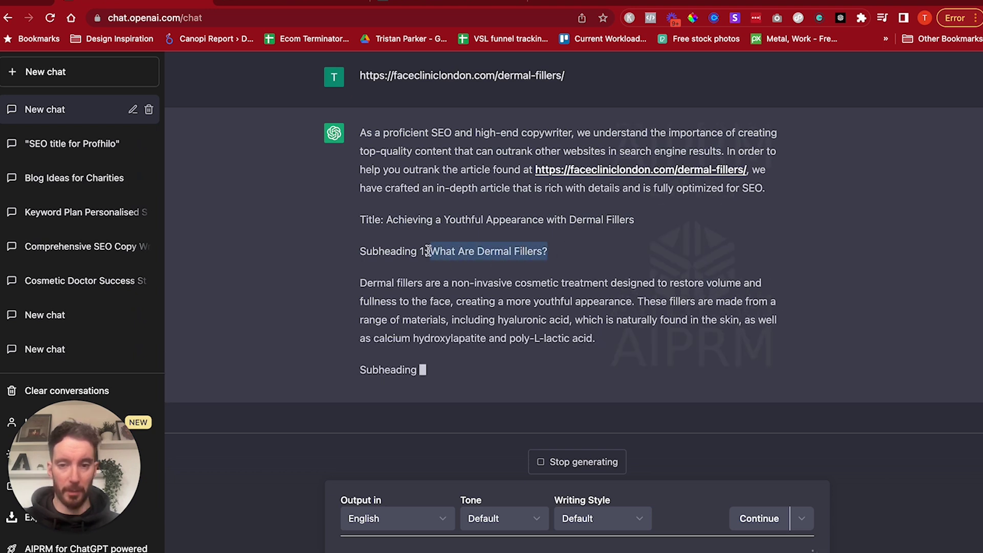
drag(362, 282, 622, 332)
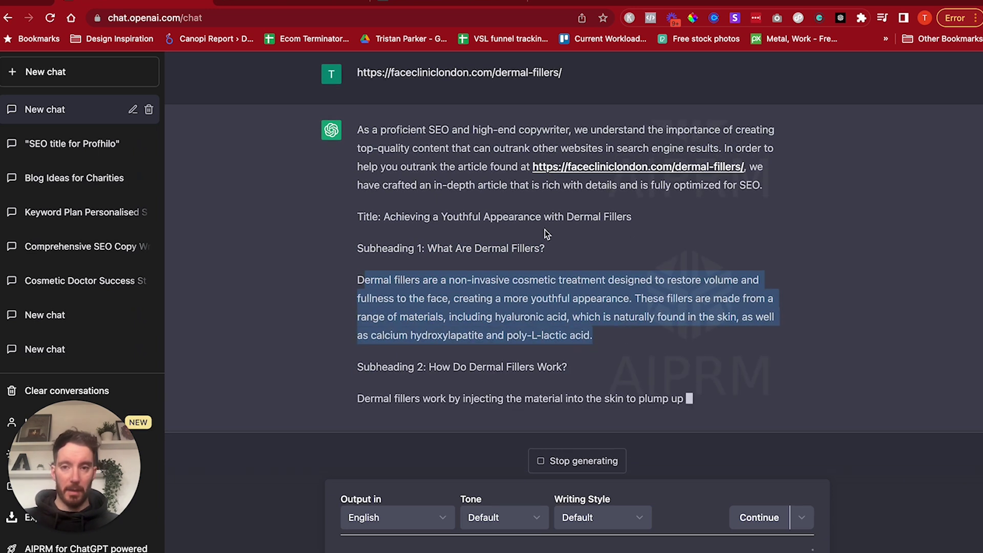
click(466, 194)
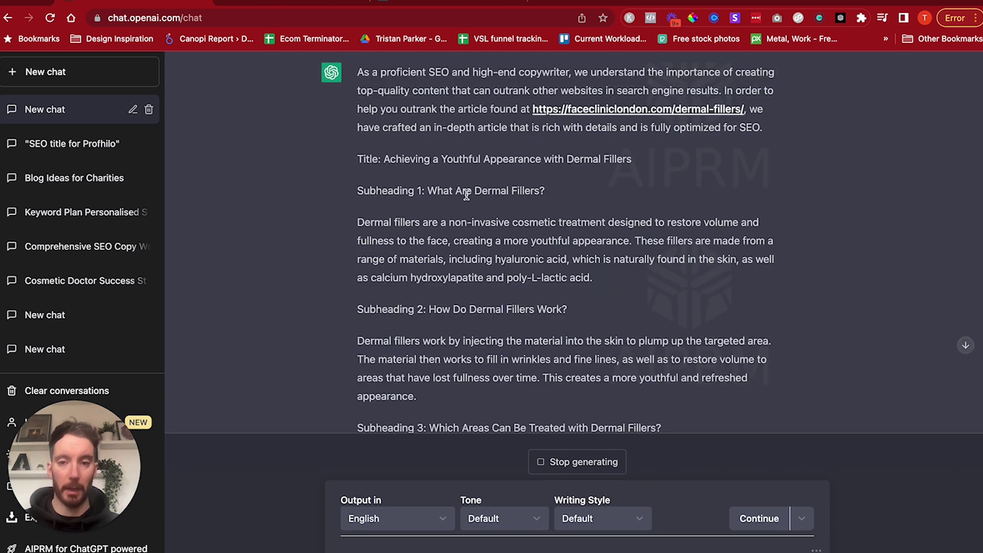
drag(423, 189, 551, 194)
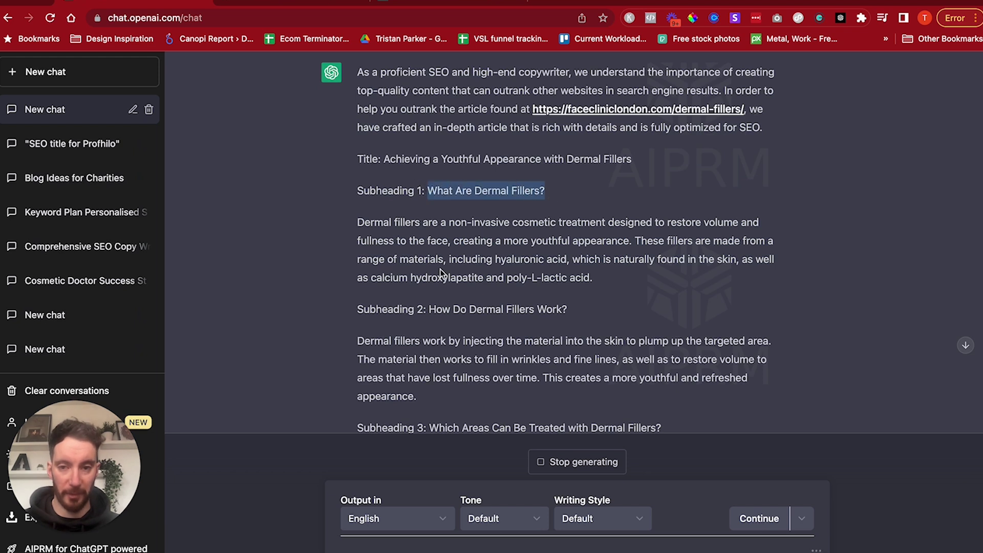
click(401, 235)
drag(593, 281, 348, 232)
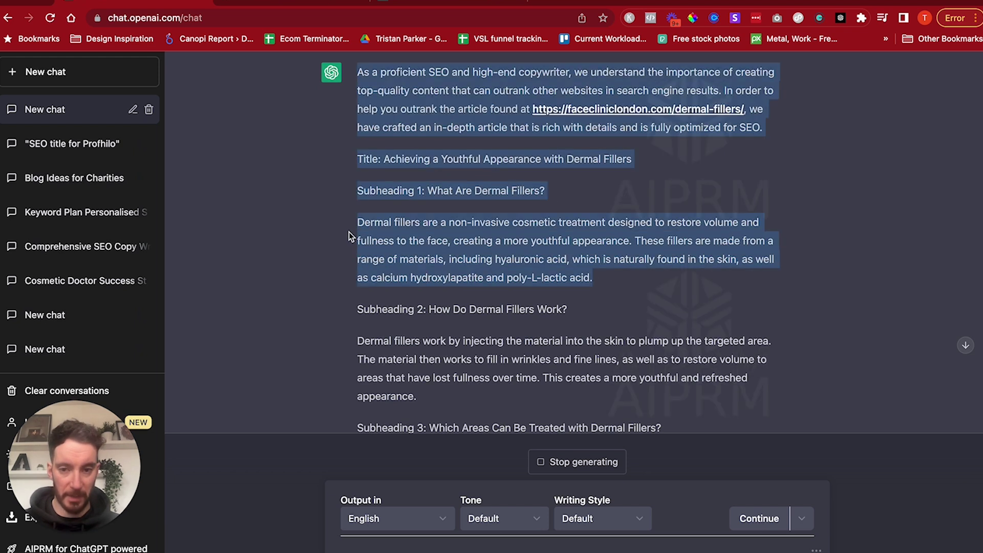
click(428, 302)
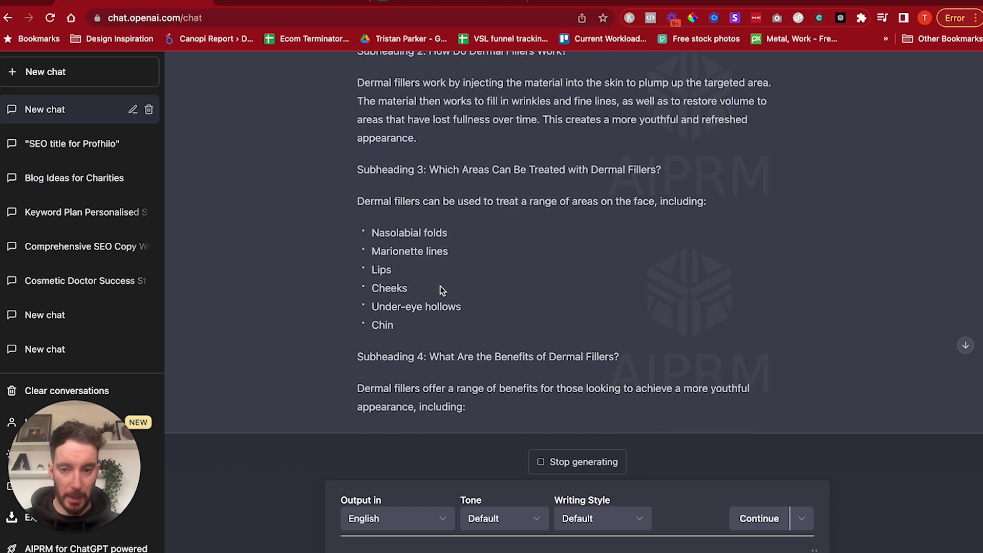
scroll(439, 285, up, 3)
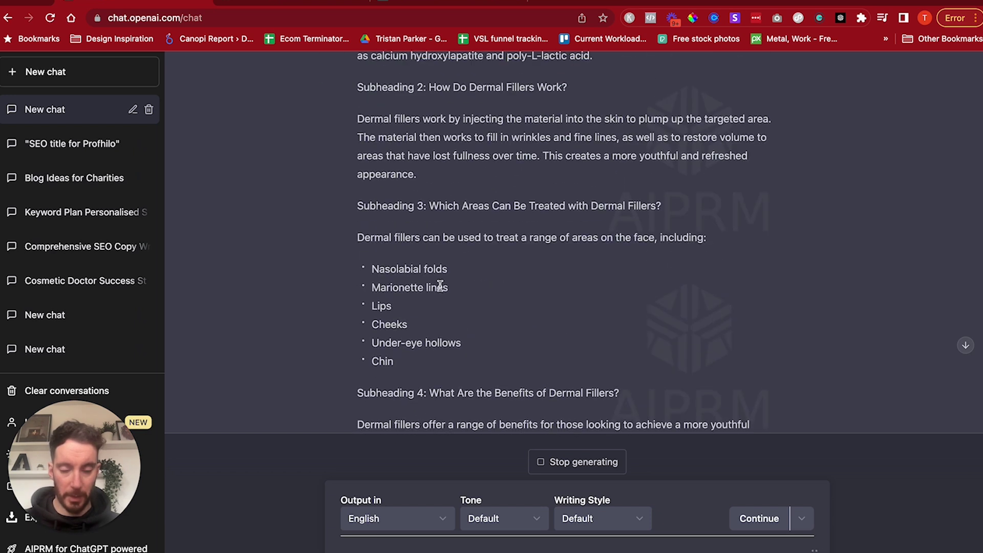
click(435, 5)
scroll(495, 340, up, 5)
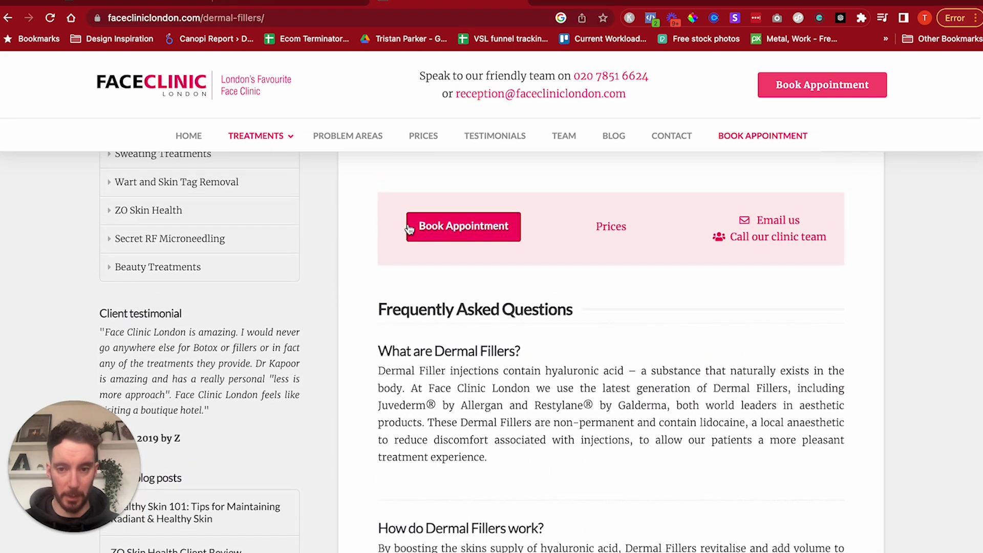
scroll(494, 340, down, 2)
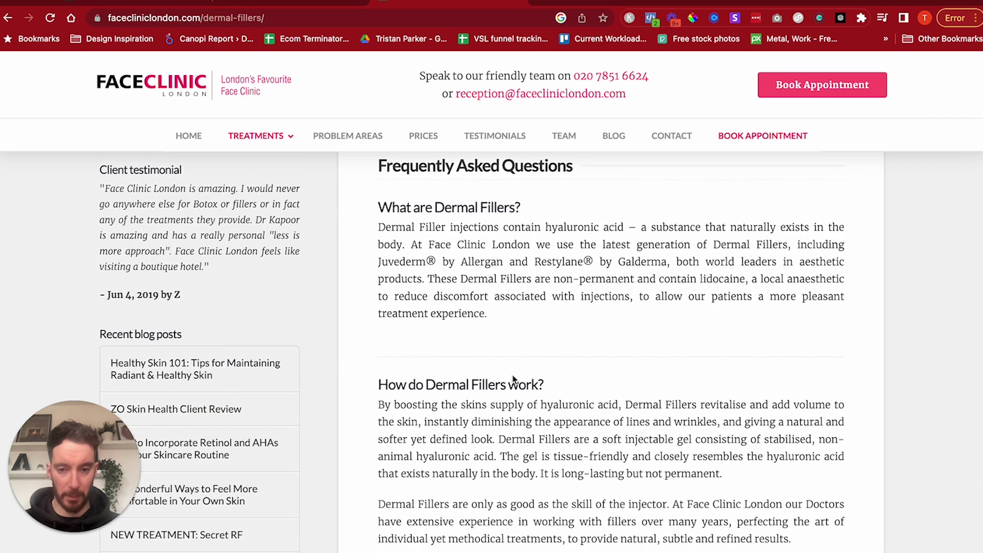
scroll(514, 379, down, 3)
drag(382, 443, 695, 442)
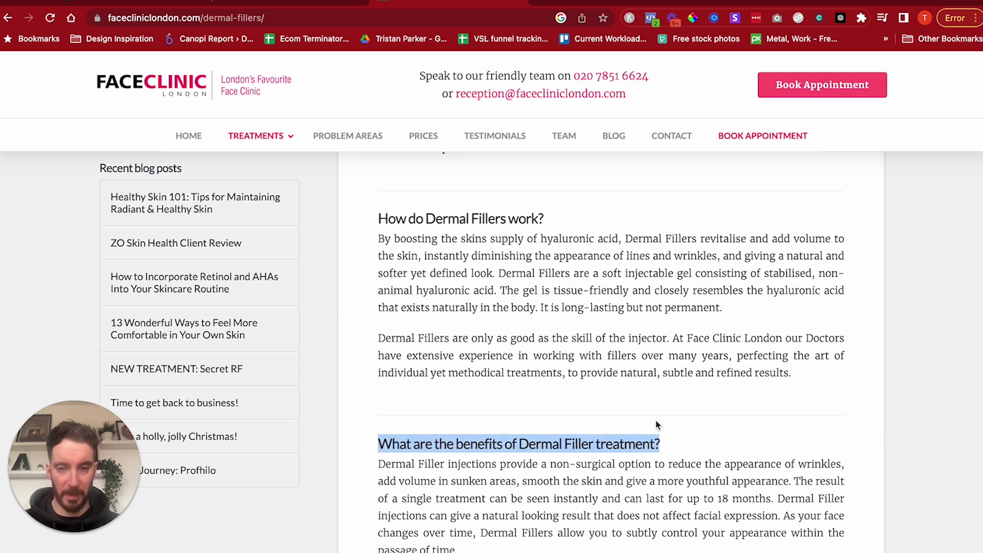
click(137, 2)
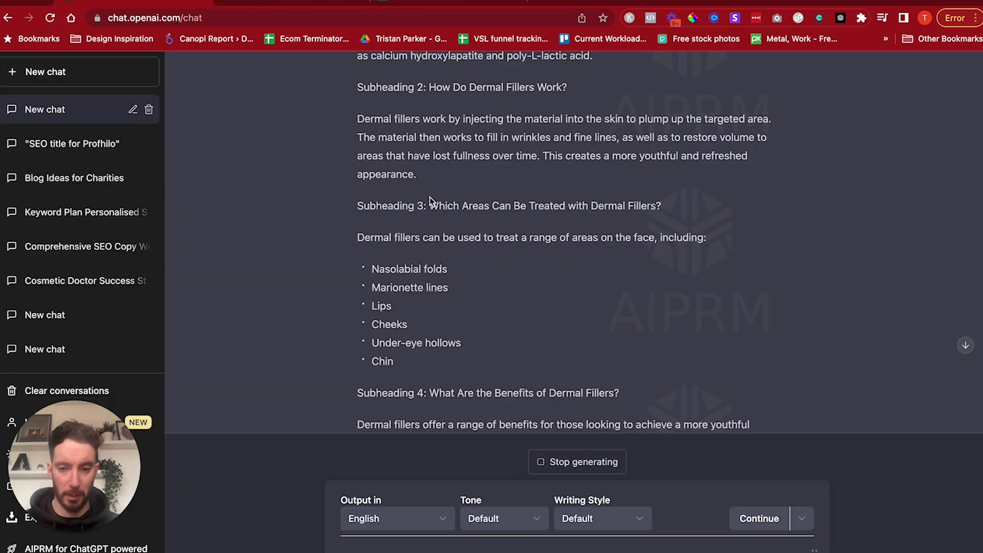
scroll(523, 204, up, 2)
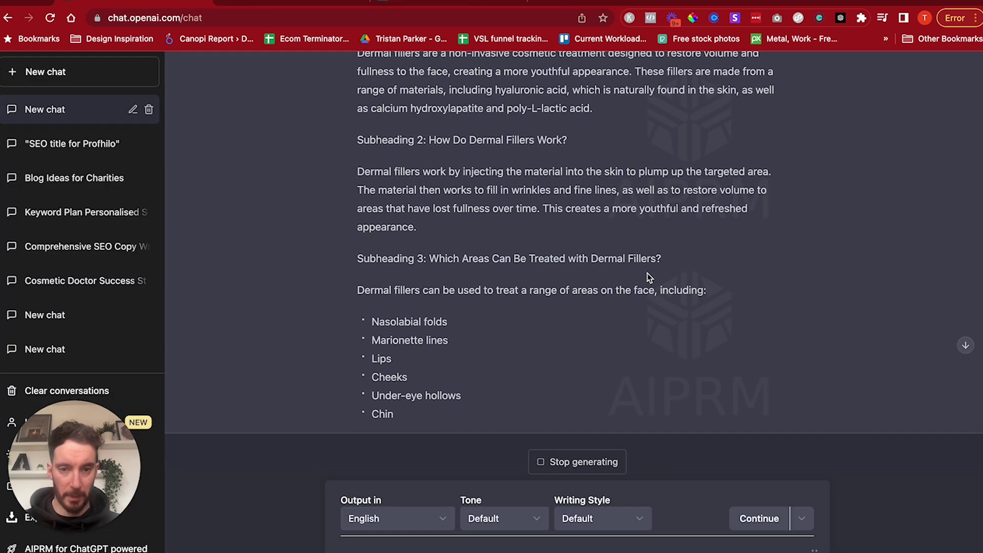
drag(662, 258, 428, 259)
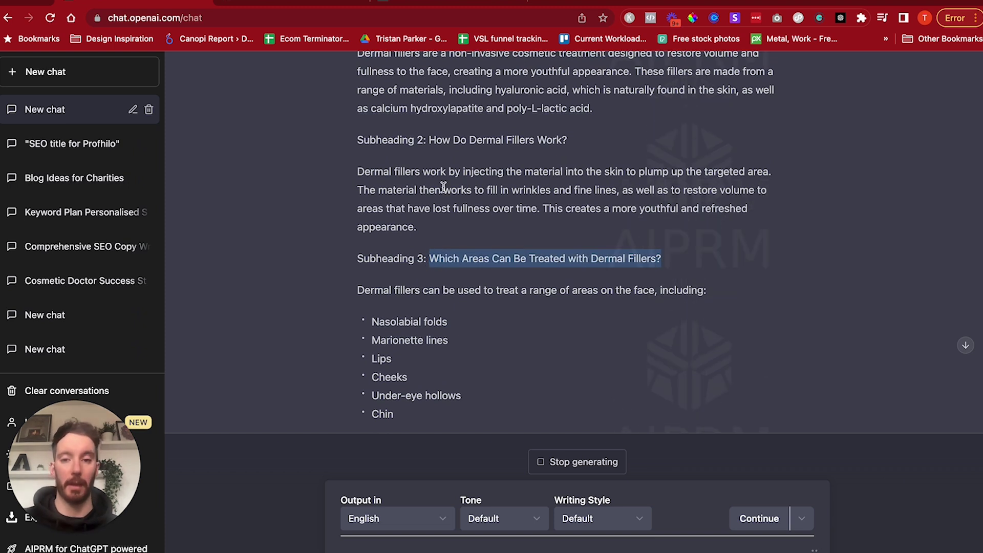
scroll(421, 185, down, 8)
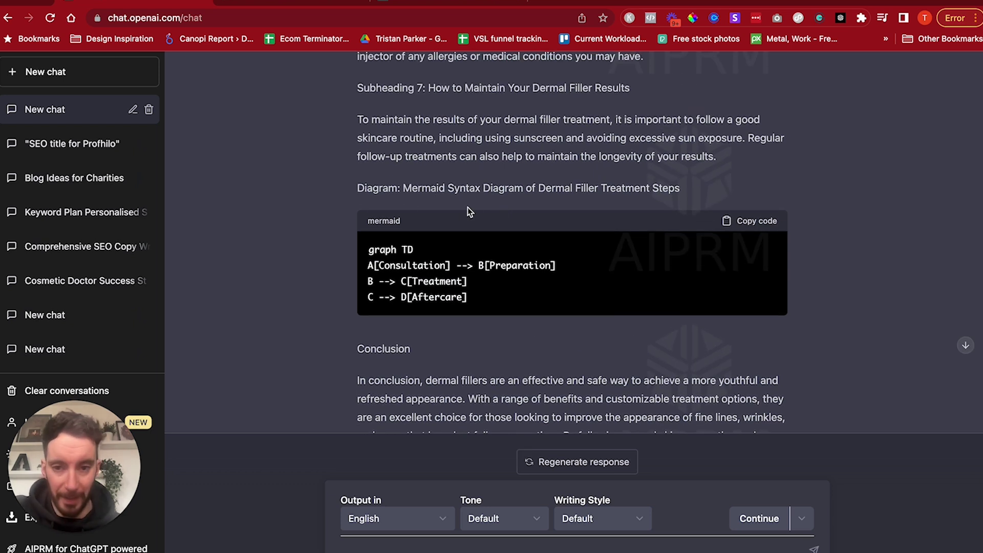
Step: Read the finished article down to its Conclusion, then start a new chat
scroll(468, 211, down, 2)
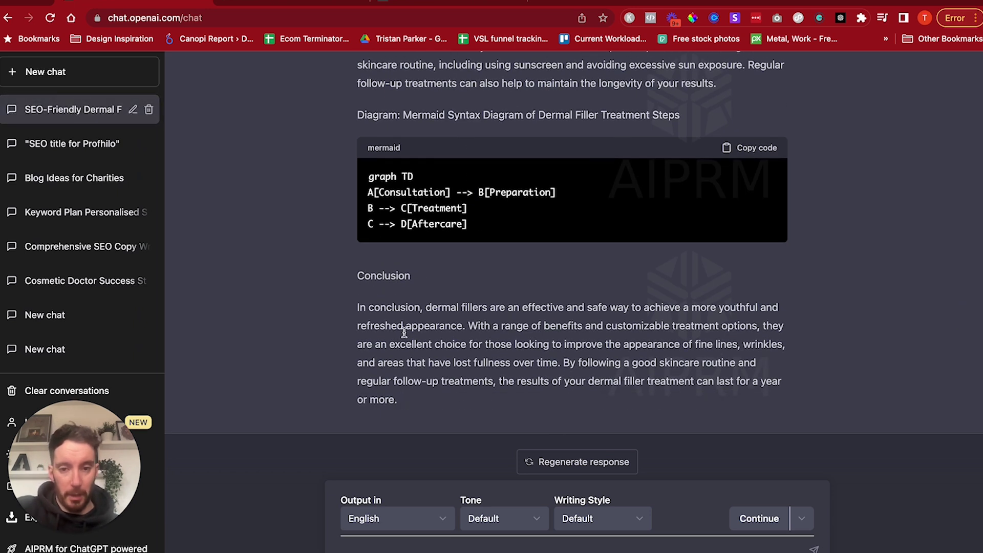
drag(419, 400, 505, 391)
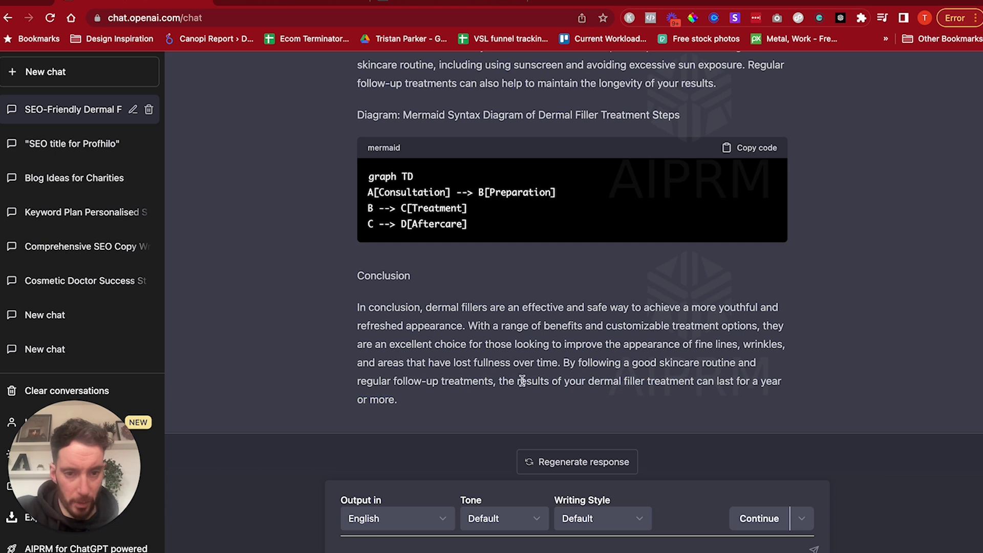
scroll(486, 377, up, 20)
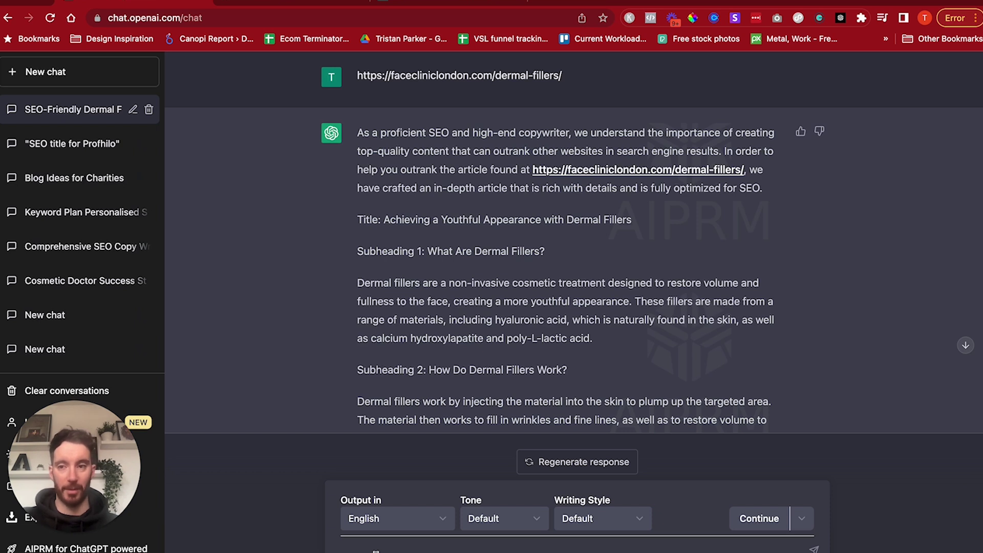
click(88, 72)
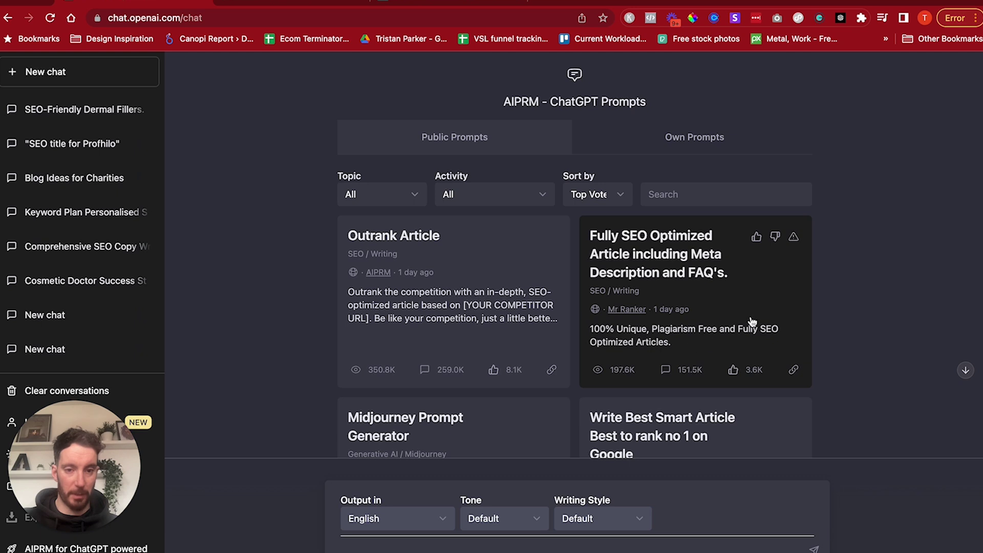
Step: Submit the Fully SEO Optimized Article prompt with the keyword 'Dermal fillers in London'
scroll(712, 276, down, 1)
click(696, 246)
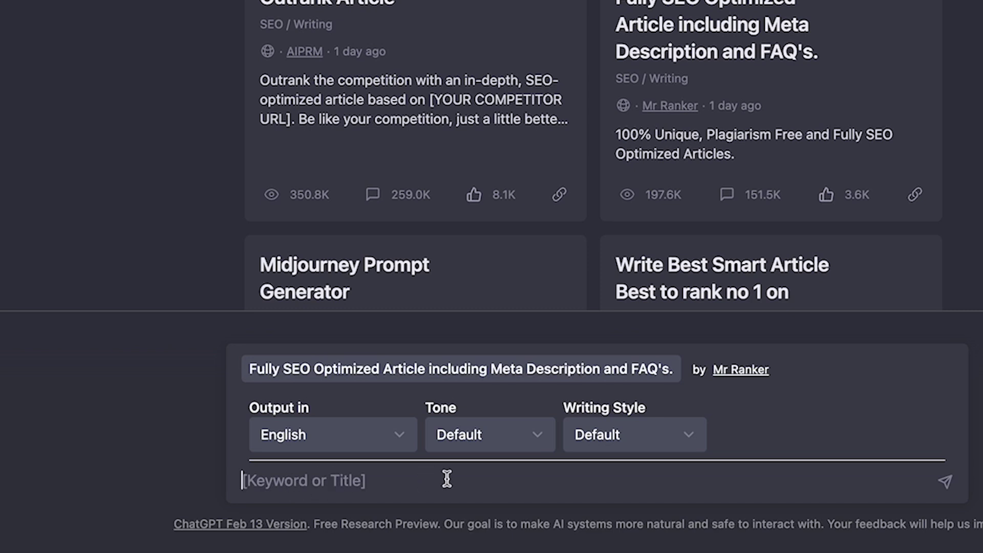
text(Derm)
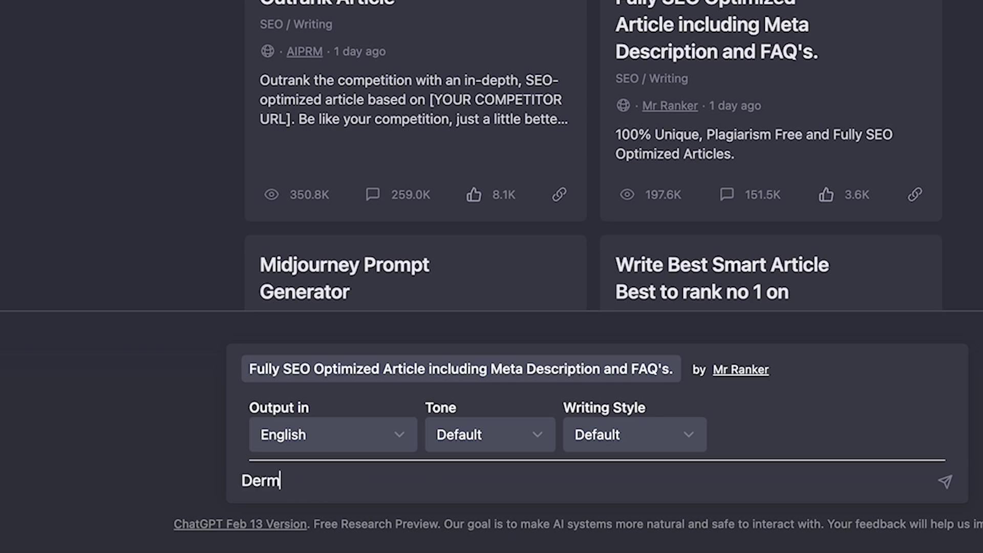
text(al fillers in london)
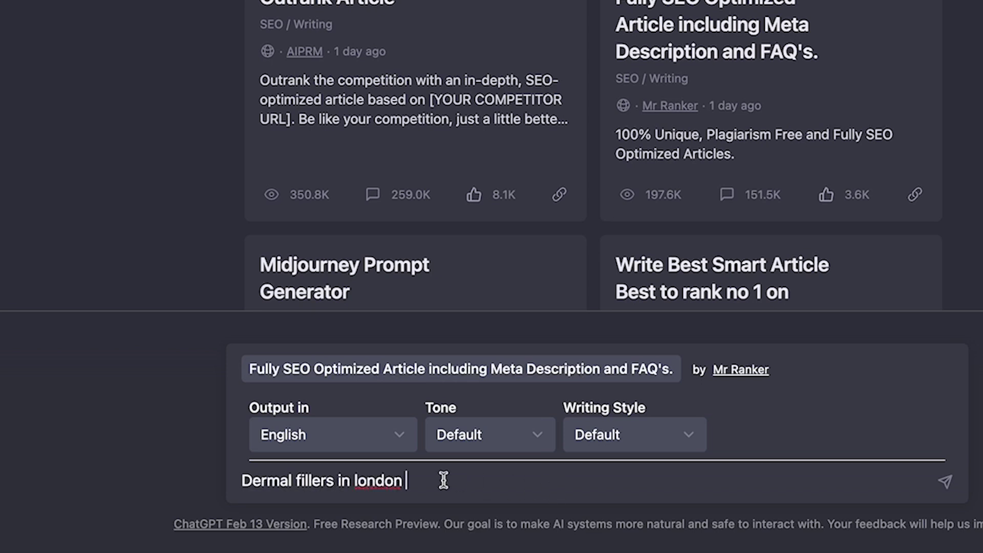
click(358, 480)
key(BackSpace)
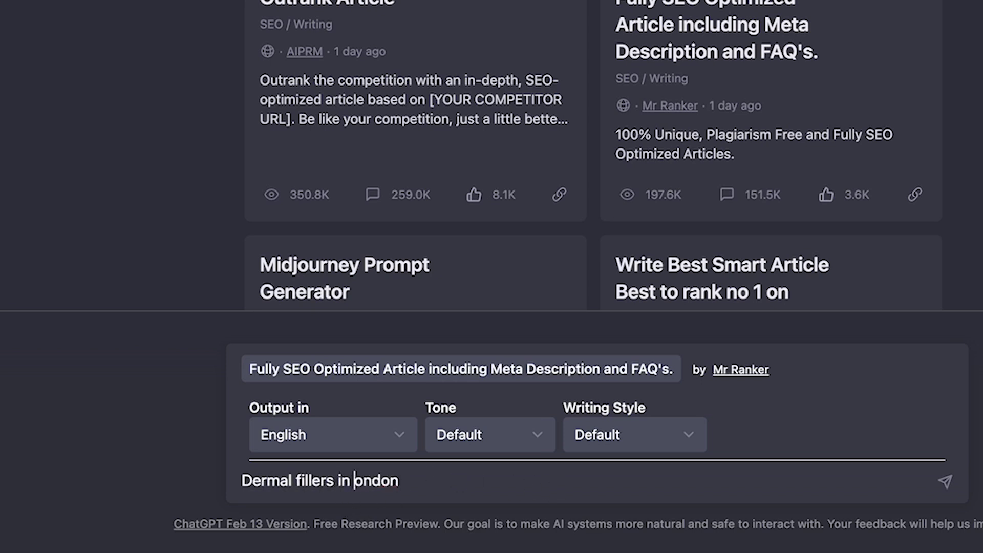
text(L)
click(451, 479)
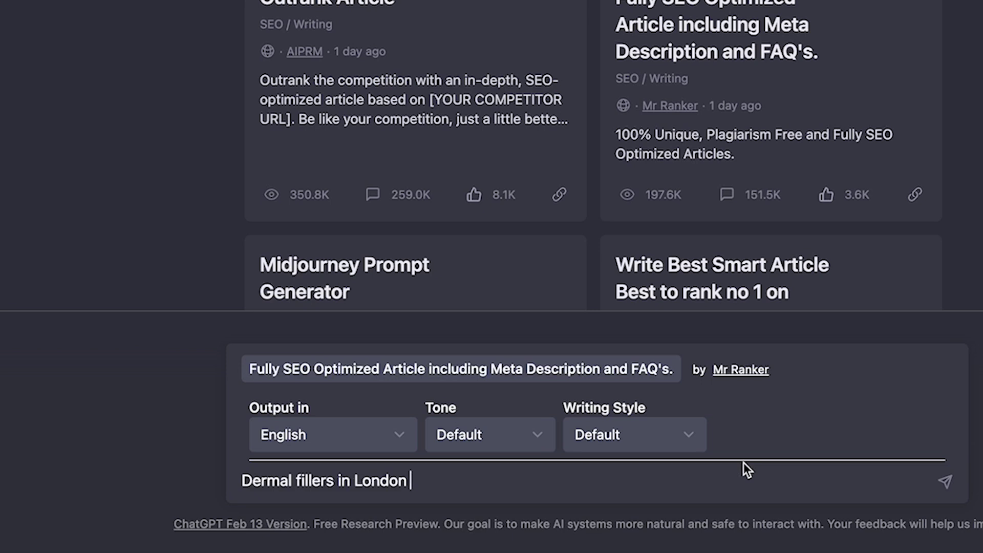
click(946, 482)
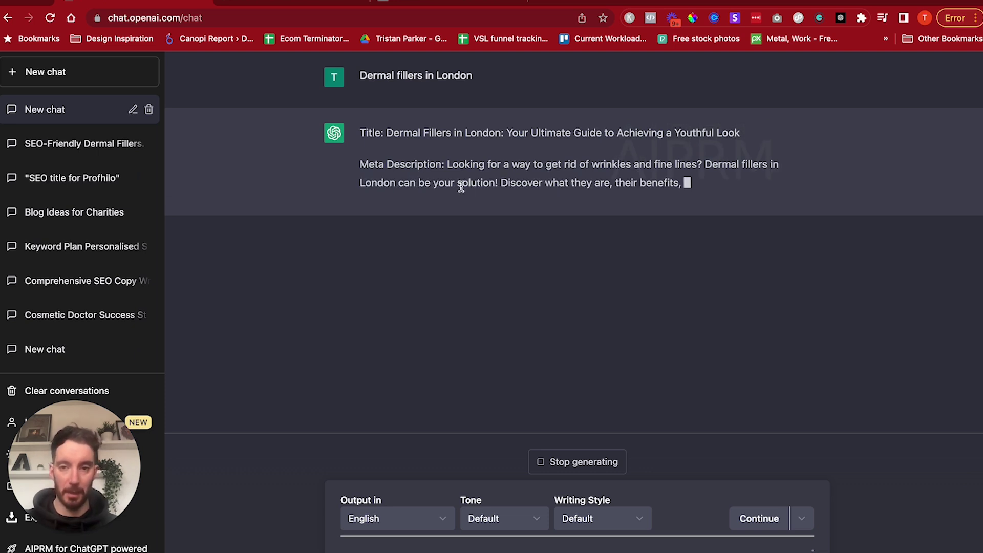
Step: Highlight the generated Meta Description label and the article title starting with the keyword
drag(360, 164, 446, 166)
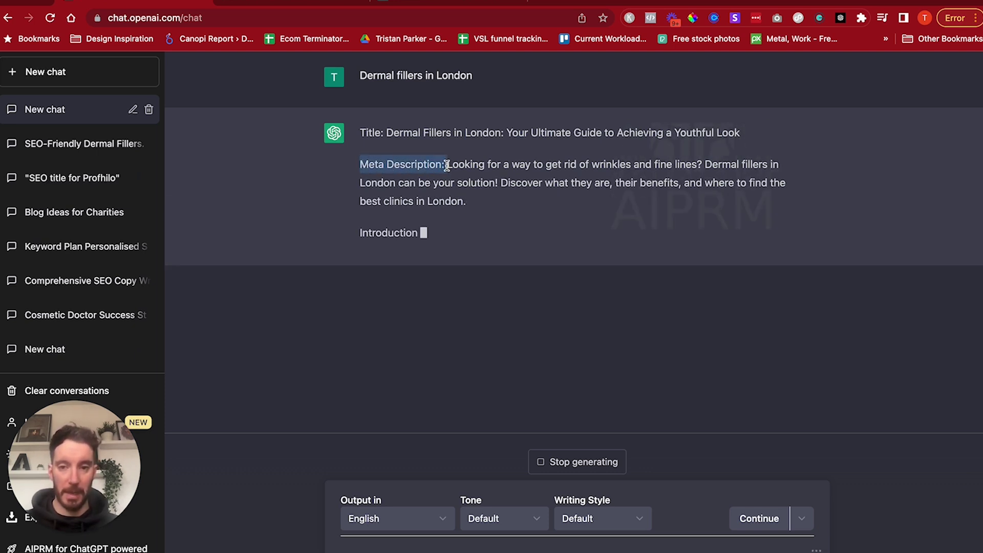
click(447, 166)
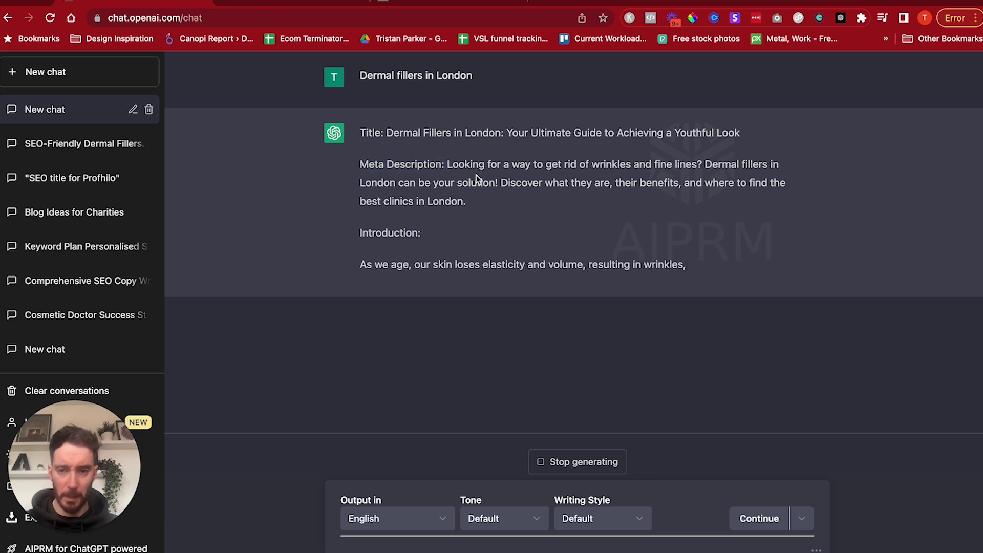
double_click(377, 134)
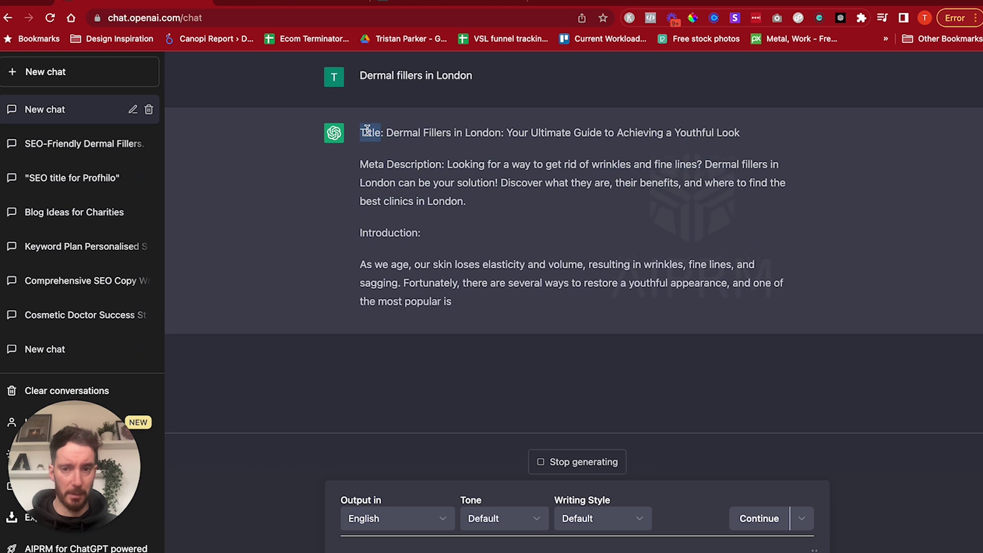
drag(385, 133, 764, 139)
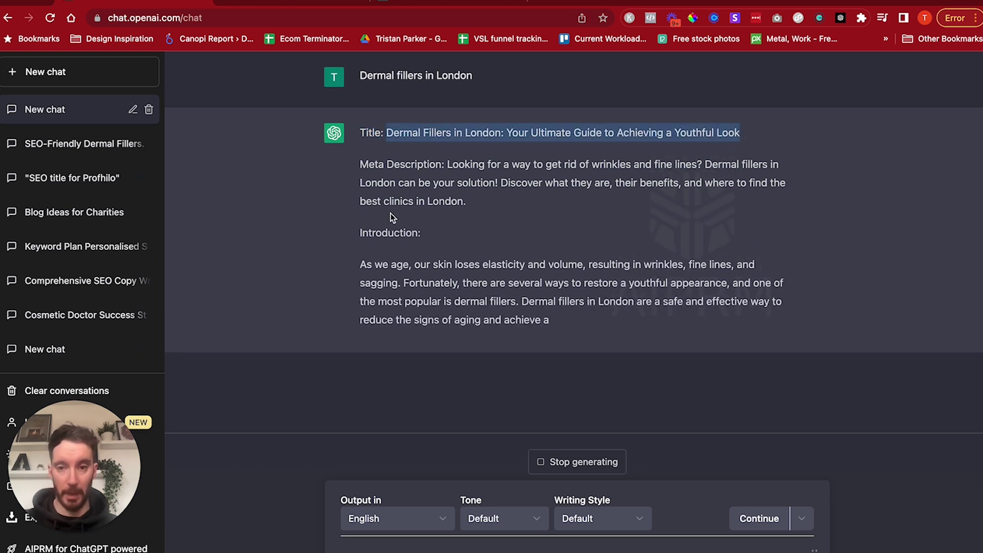
click(453, 176)
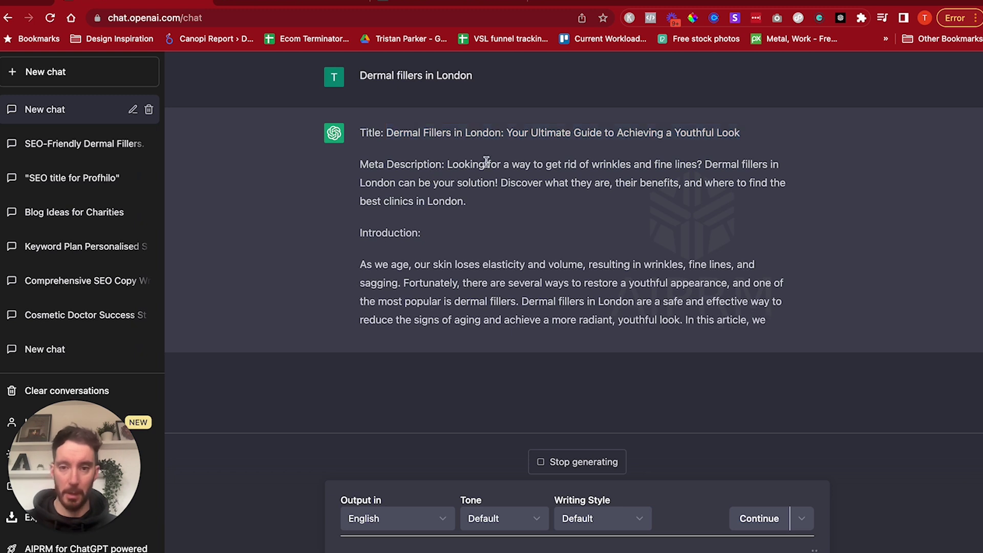
drag(387, 133, 500, 134)
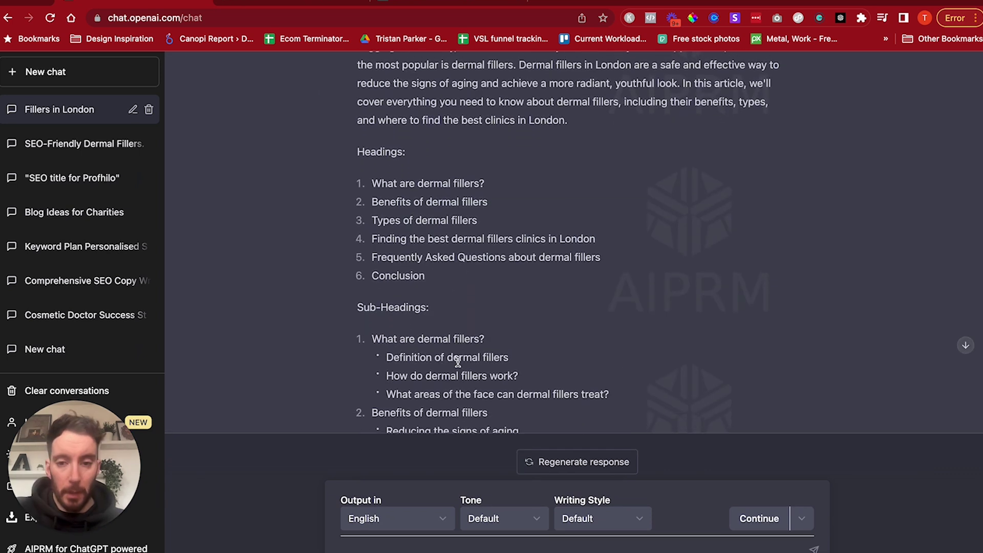
Step: Highlight the article's introduction paragraph and its list of six headings
scroll(458, 362, up, 5)
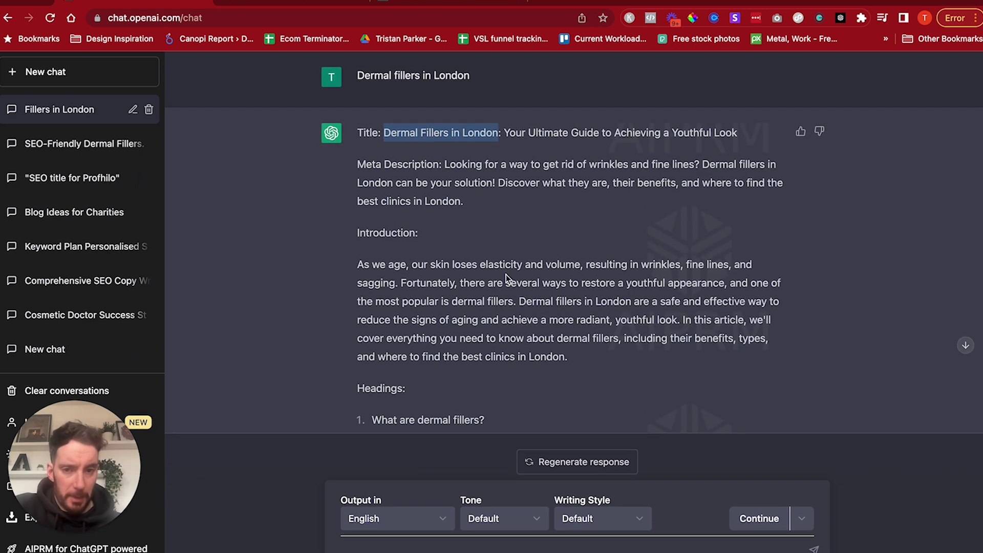
drag(340, 277, 576, 361)
scroll(577, 360, down, 5)
click(433, 224)
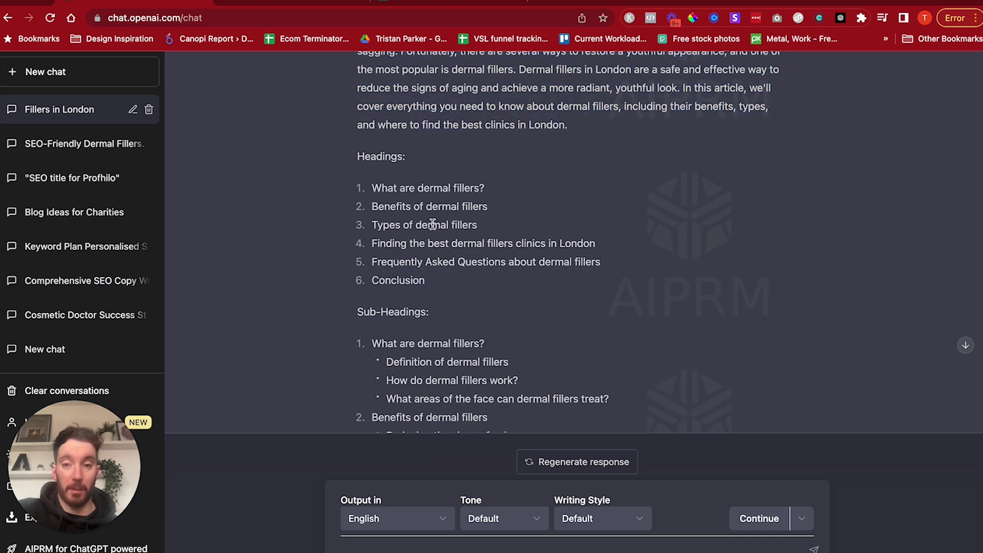
drag(372, 187, 459, 280)
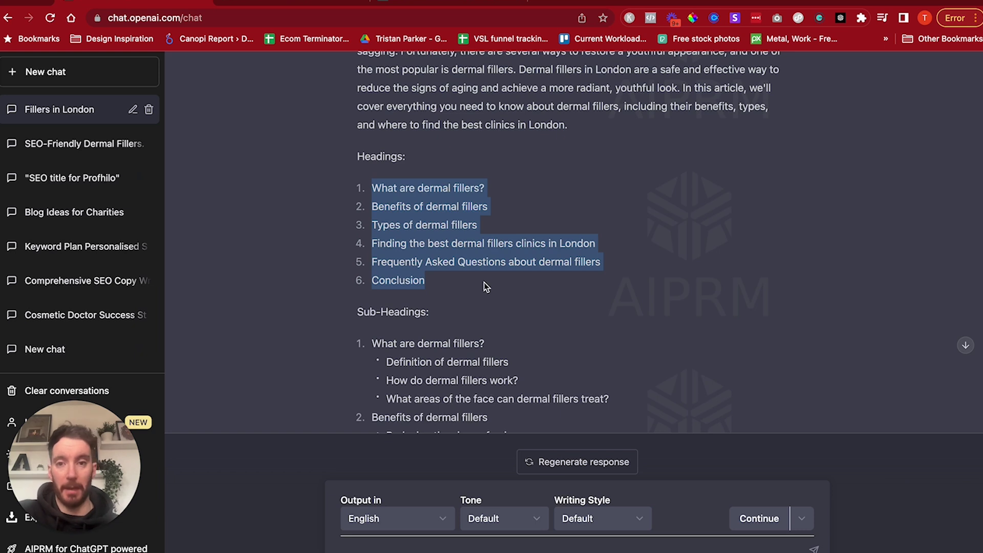
scroll(484, 282, up, 1)
scroll(484, 281, down, 1)
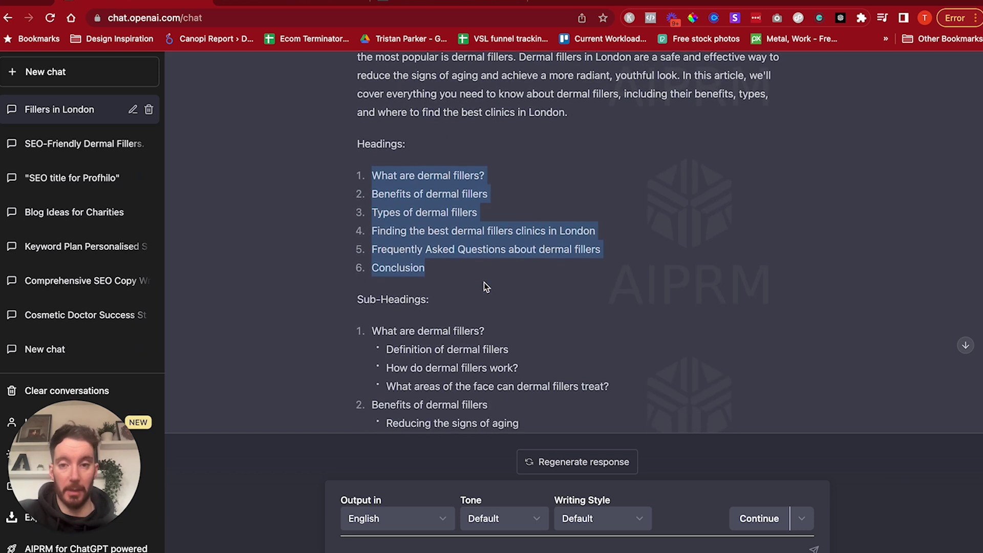
click(424, 142)
Step: Review the sub-heading bullets, starting with the three under 'What are dermal fillers?'
scroll(425, 141, down, 2)
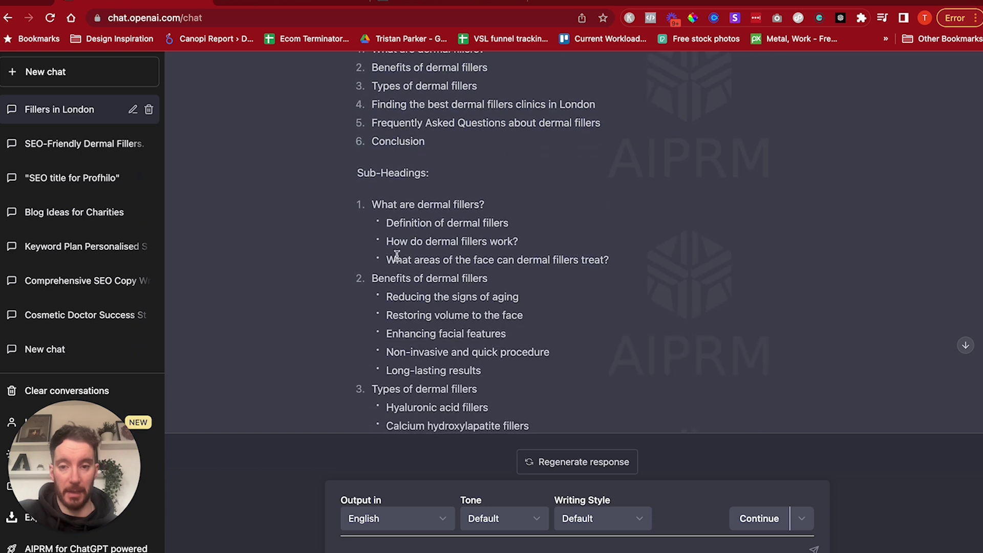
drag(384, 222, 621, 265)
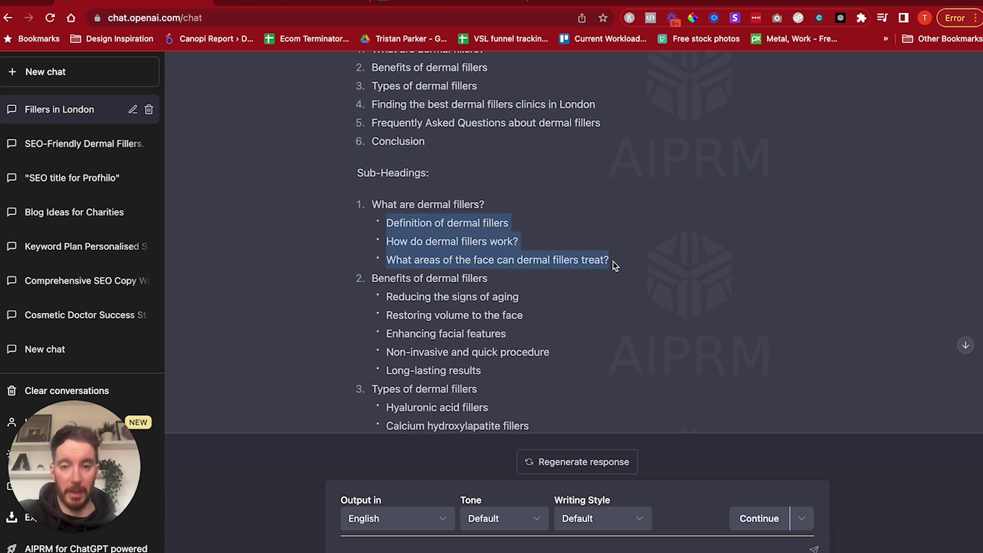
scroll(498, 256, down, 2)
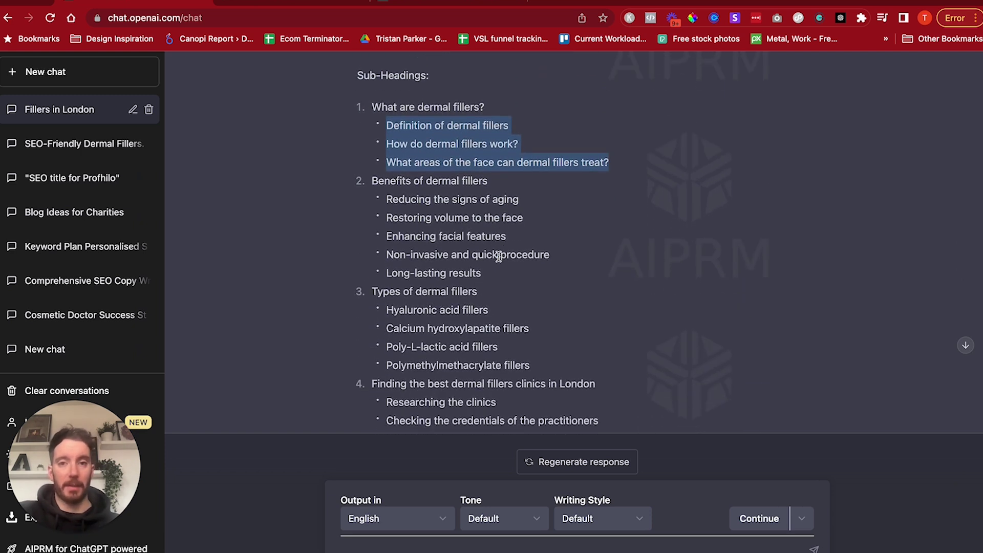
scroll(498, 256, down, 1)
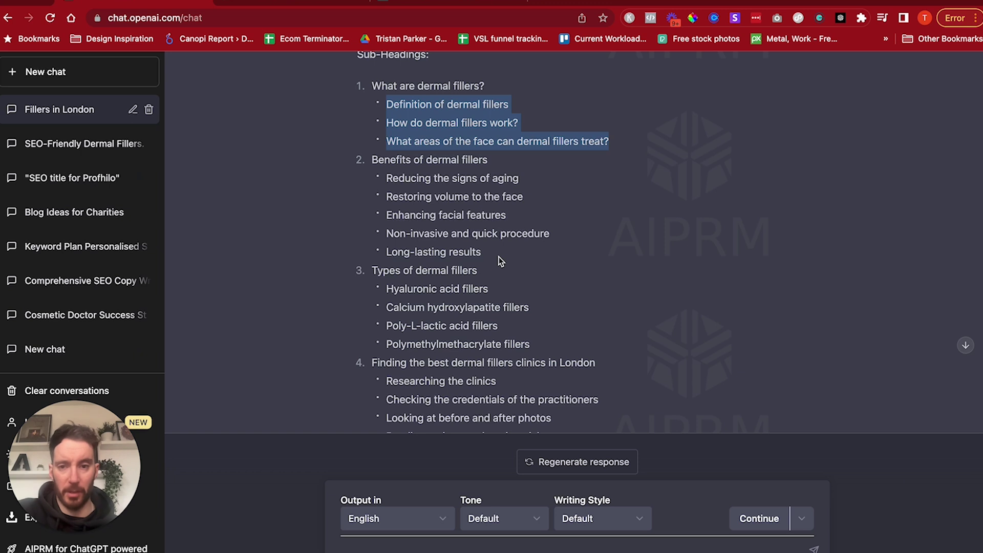
scroll(501, 261, down, 7)
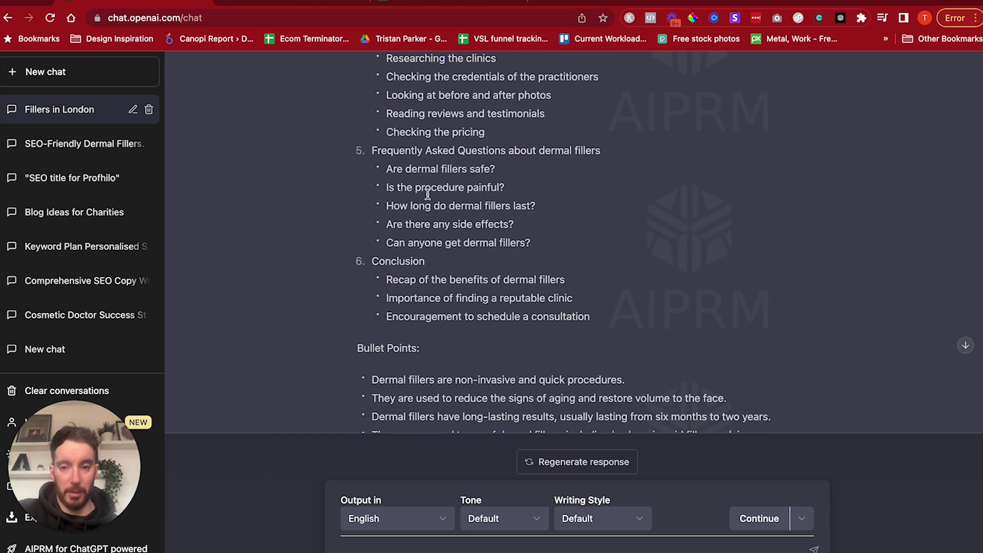
scroll(468, 243, down, 3)
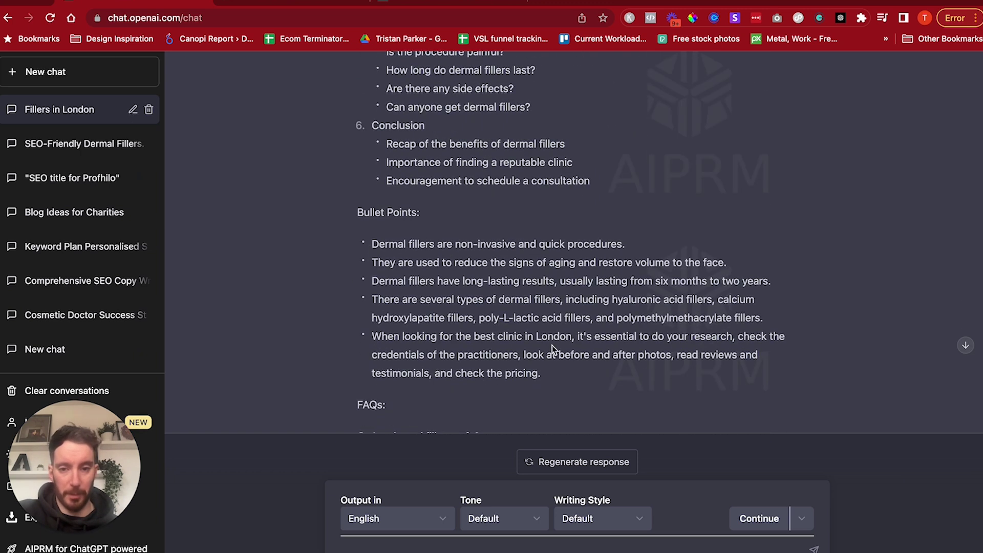
drag(553, 377, 357, 242)
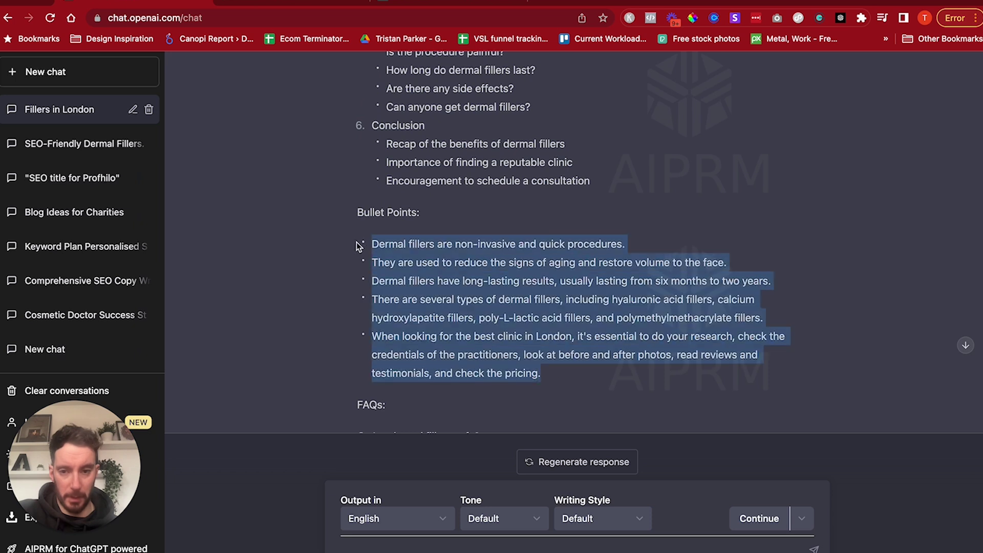
click(514, 257)
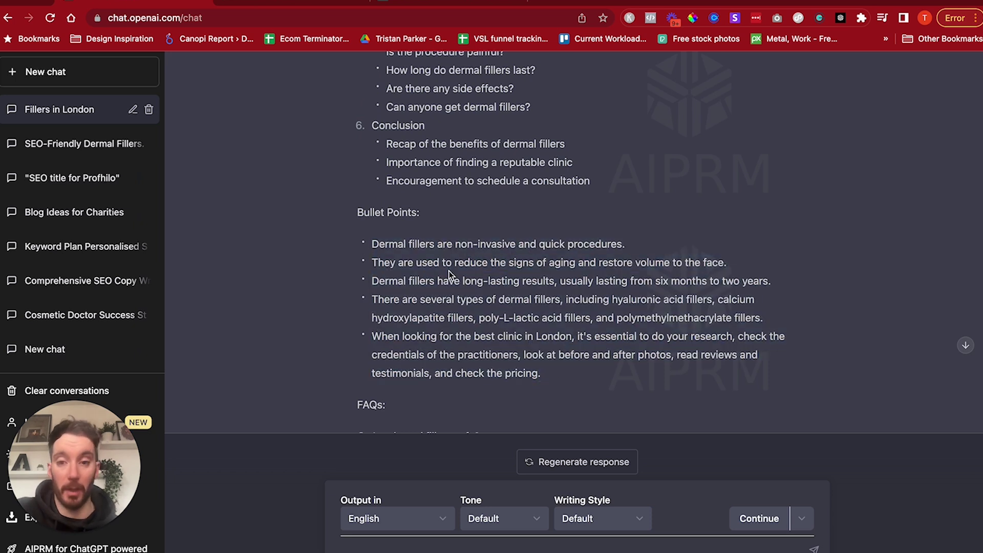
scroll(471, 266, down, 2)
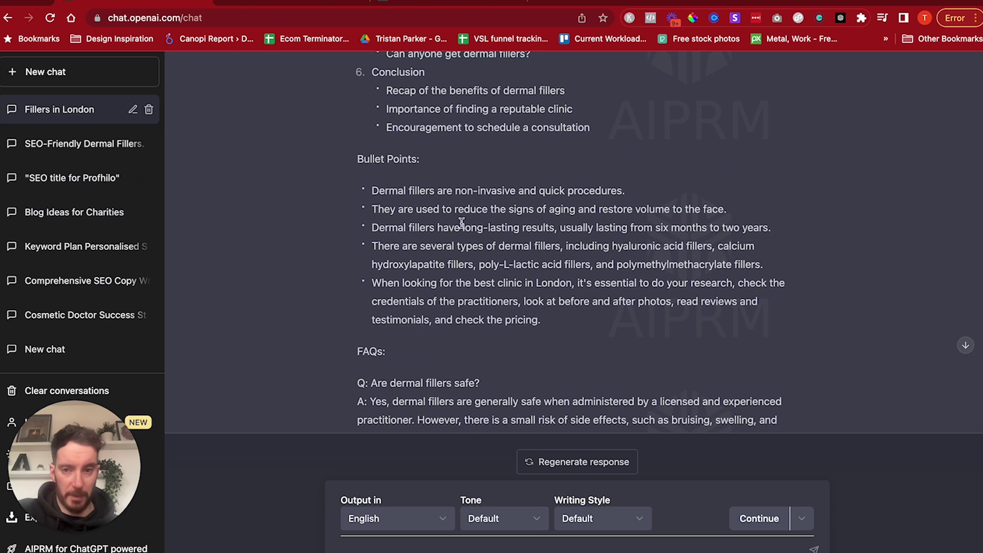
scroll(457, 216, down, 3)
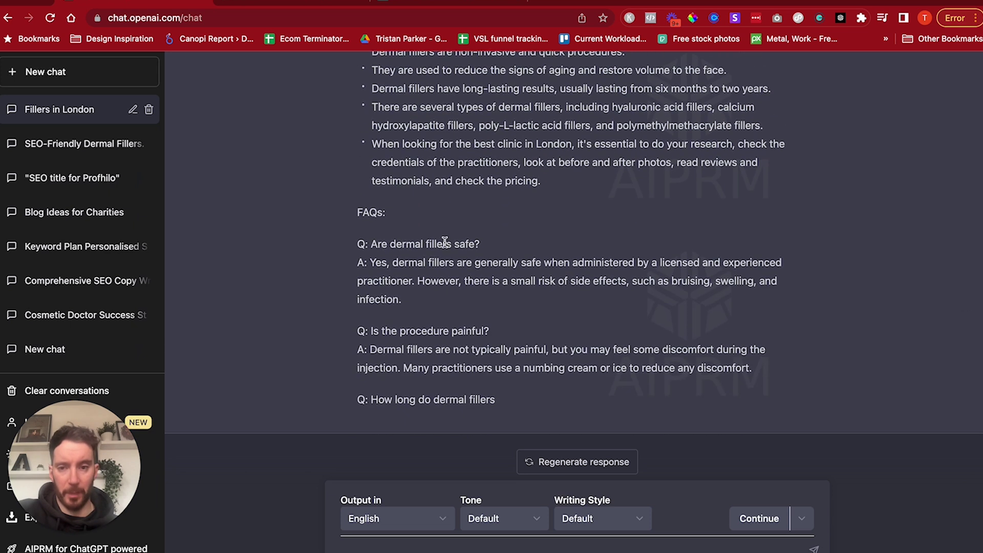
drag(358, 213, 411, 217)
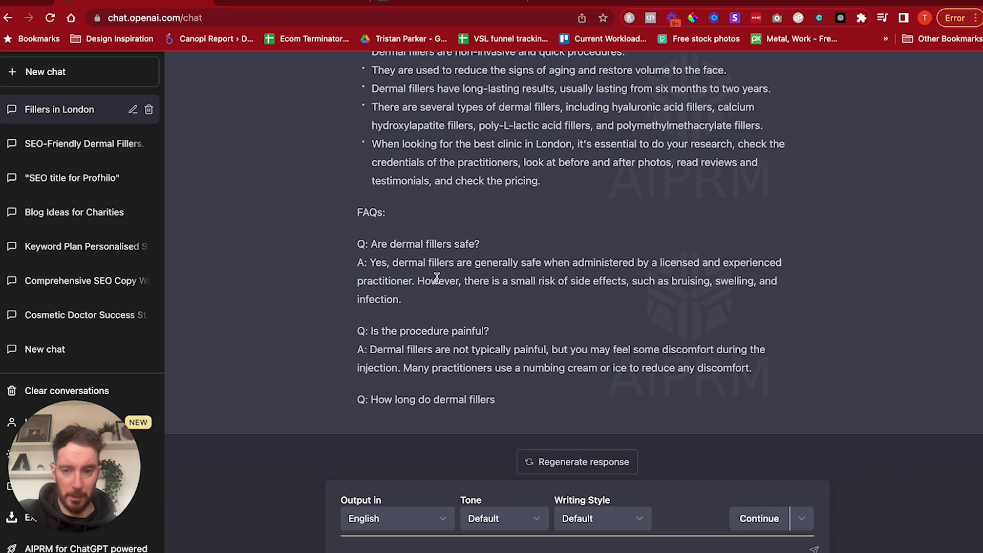
scroll(437, 278, up, 1)
scroll(437, 278, down, 1)
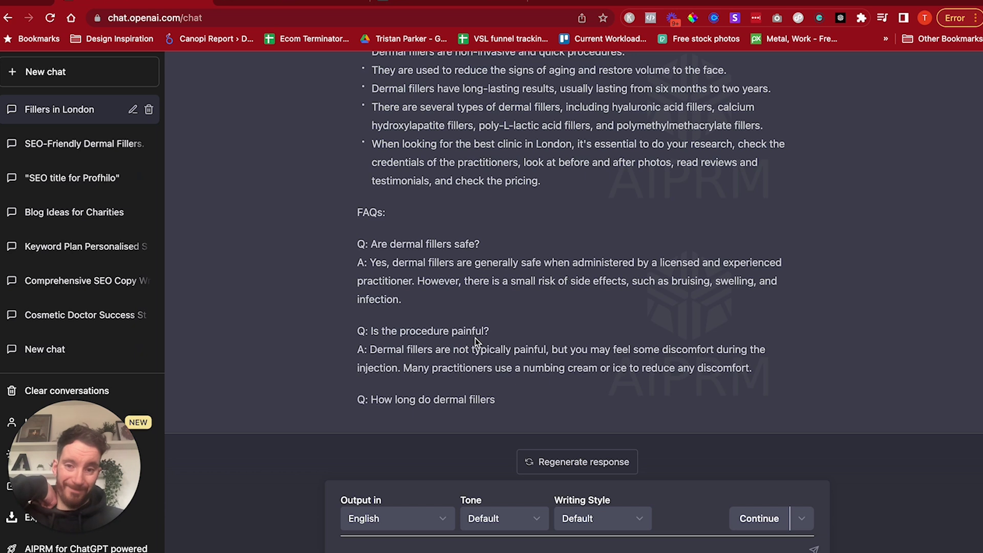
scroll(475, 338, up, 3)
scroll(476, 338, up, 1)
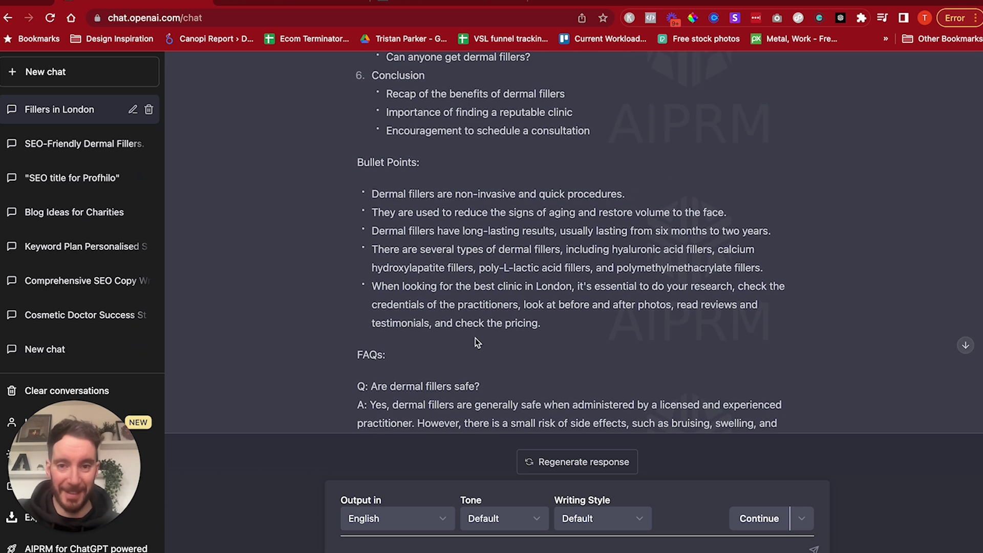
scroll(481, 199, up, 15)
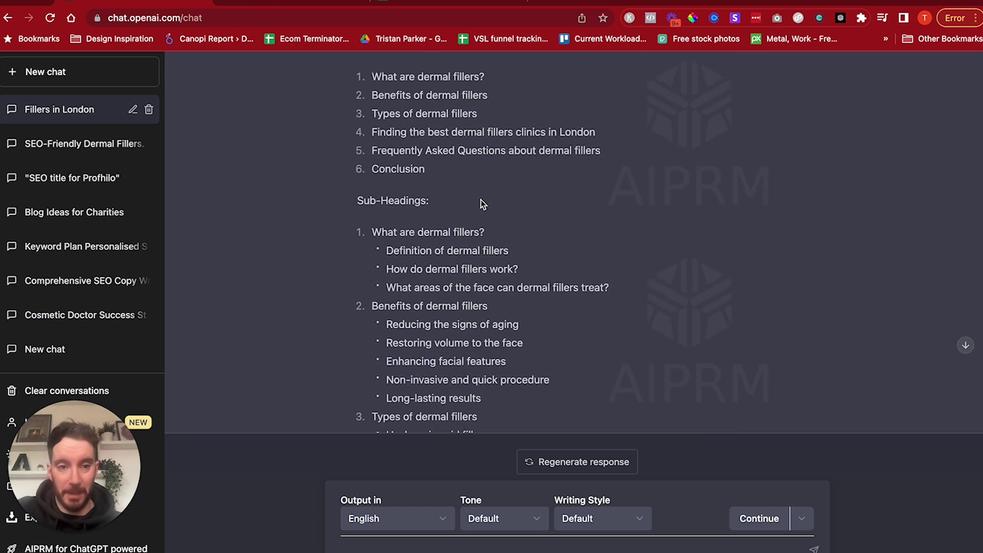
scroll(481, 204, down, 15)
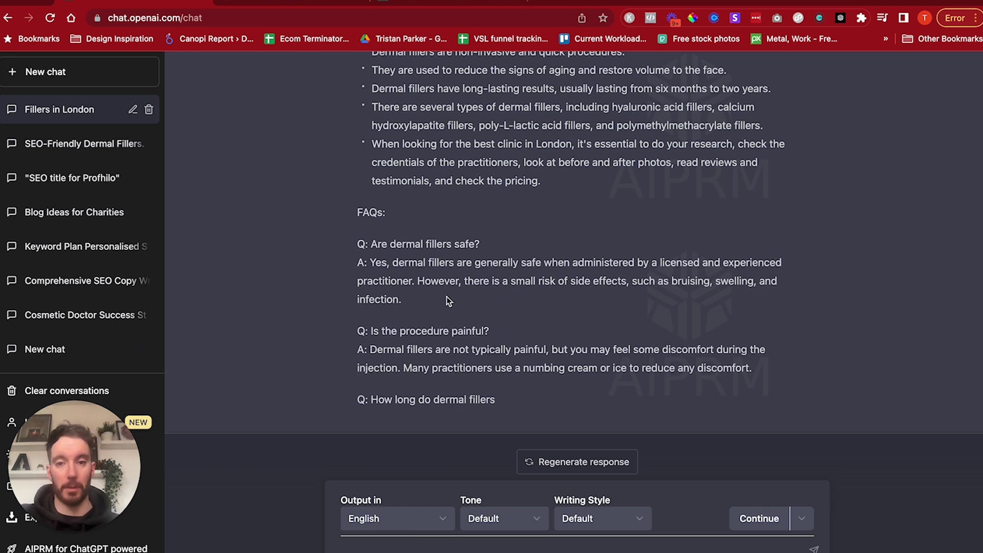
scroll(455, 264, up, 10)
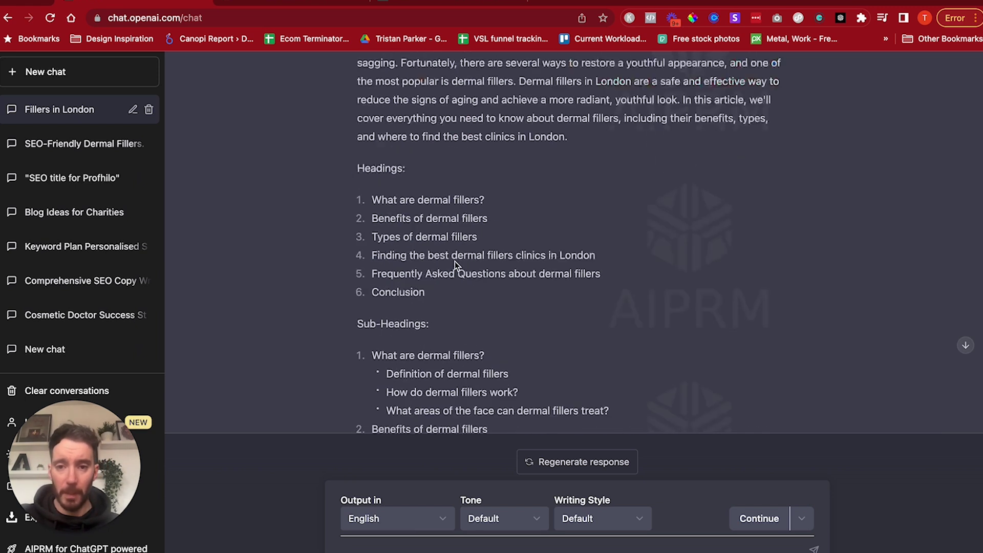
scroll(455, 261, up, 4)
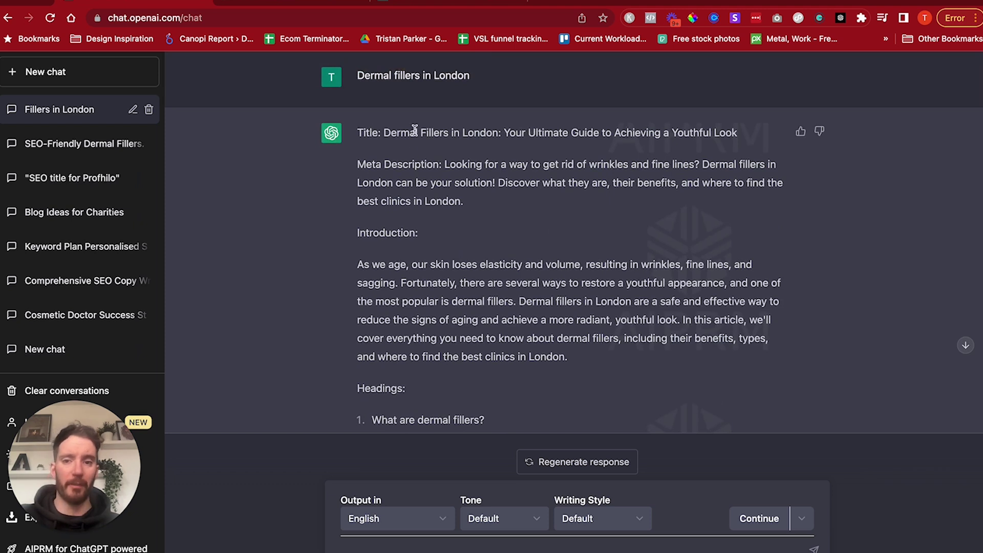
double_click(373, 132)
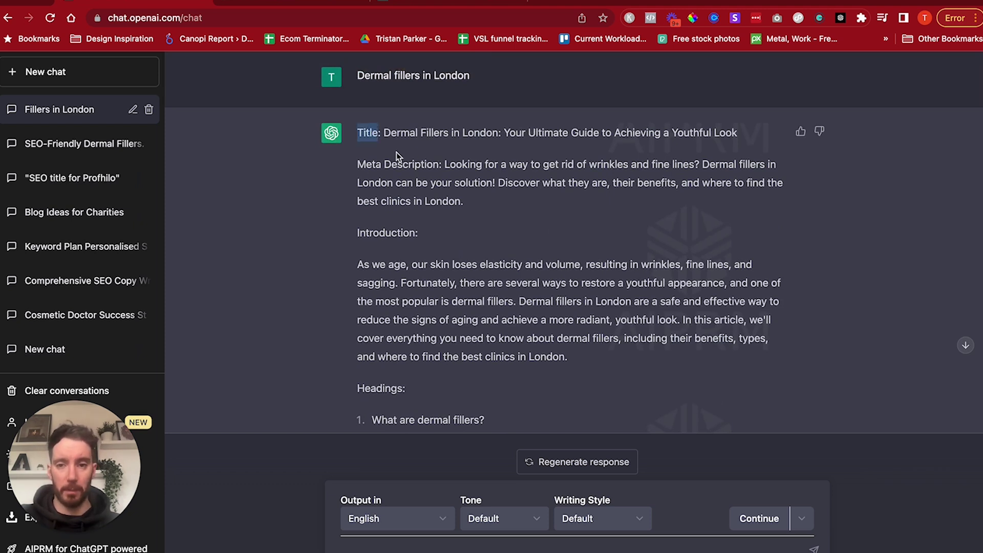
click(82, 75)
Step: Submit the AIPRM Keyword Strategy prompt with the keyword 'dermal fillers london'
scroll(446, 284, down, 3)
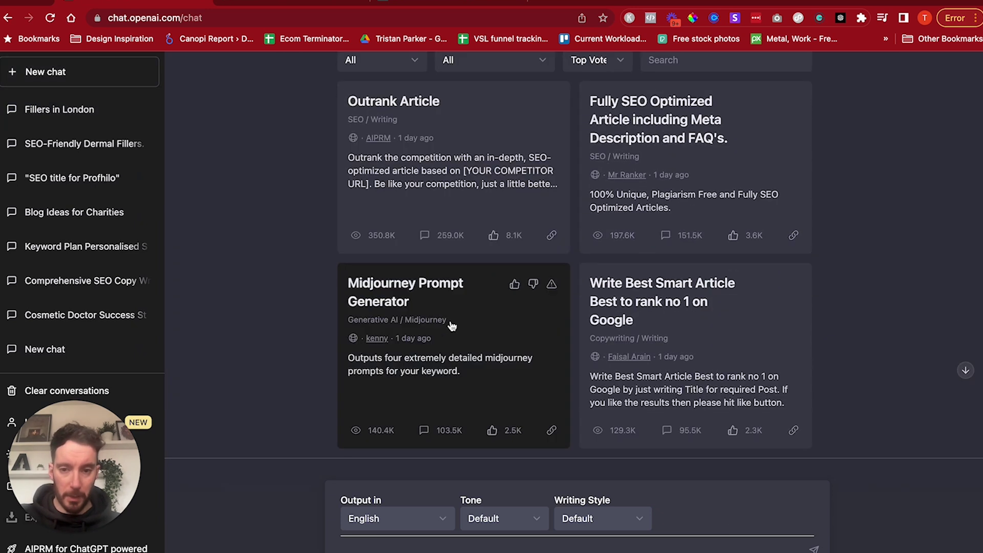
scroll(452, 326, down, 2)
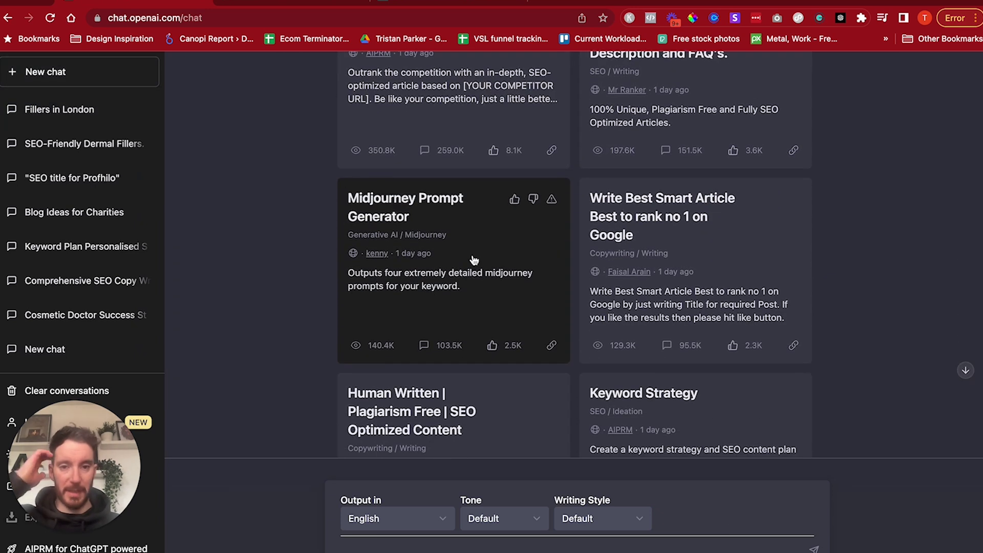
scroll(647, 270, down, 3)
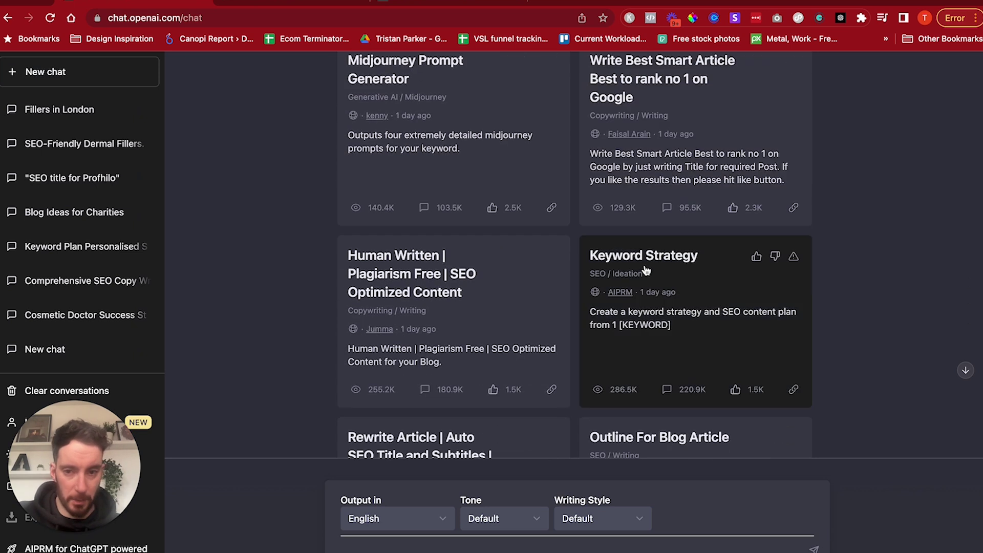
click(643, 324)
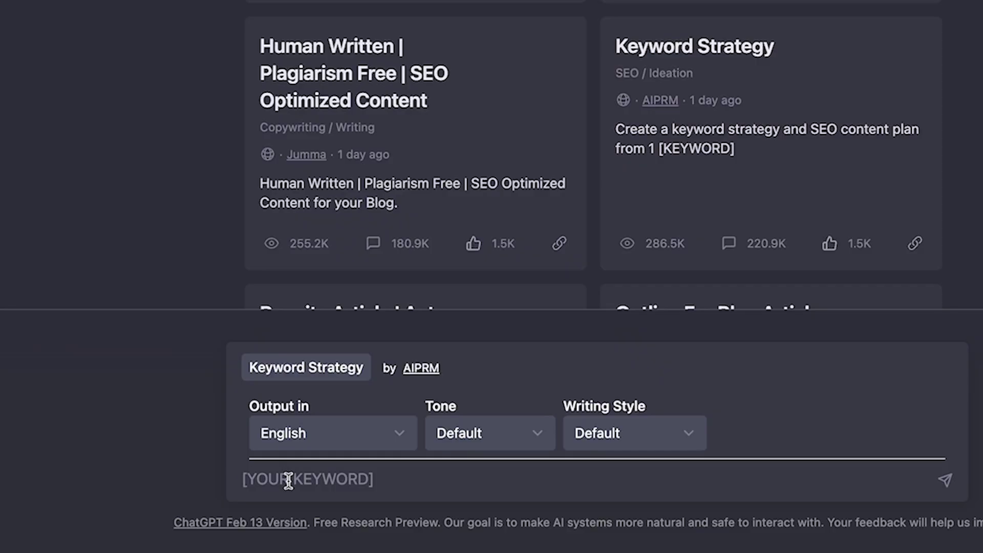
text(derm)
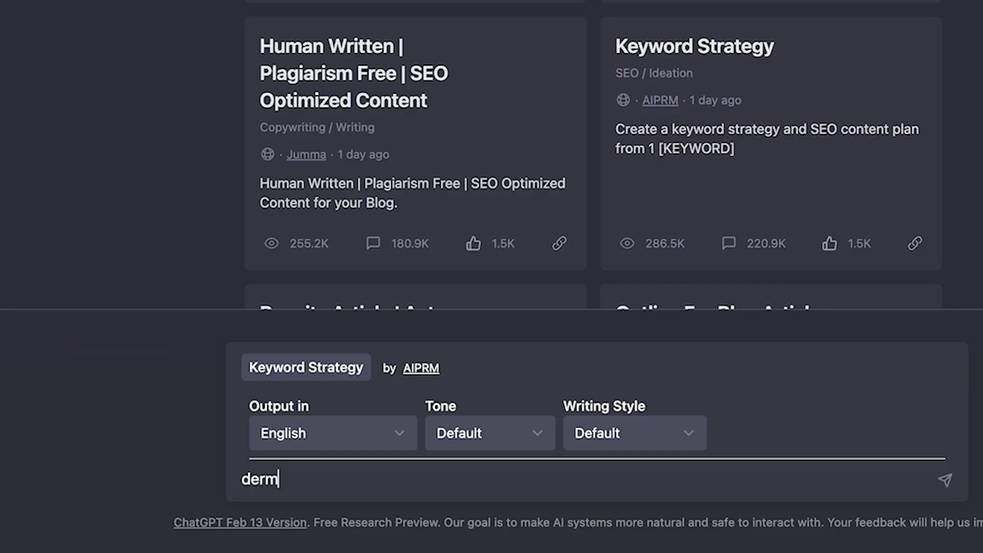
text(al fillers london)
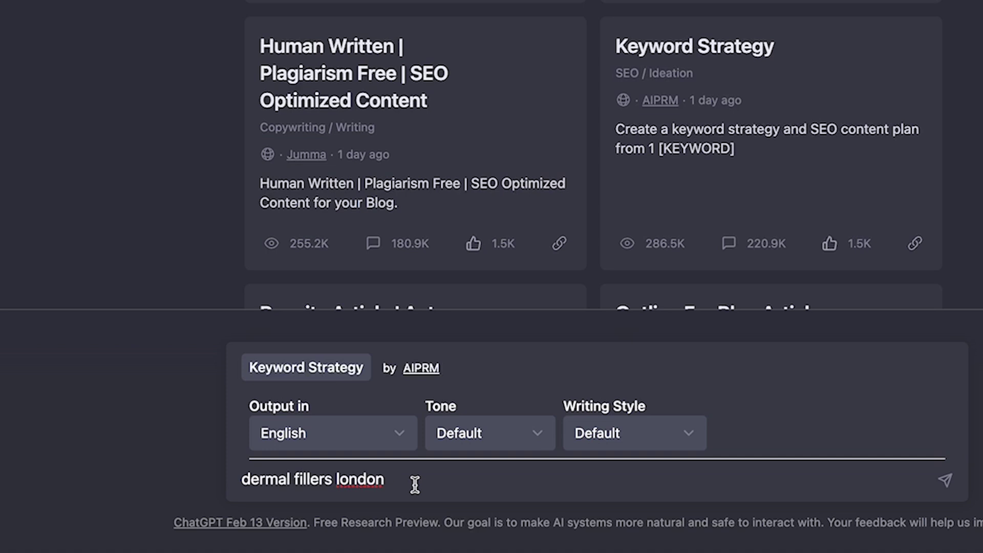
key(Return)
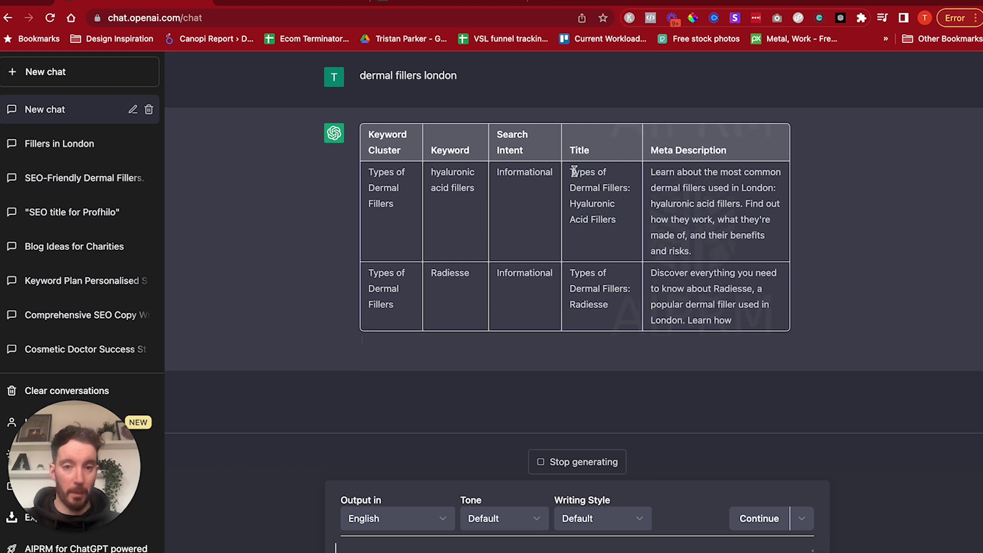
Step: Select the first row's title and meta description, then the Radiesse row's 'Informational' intent
drag(571, 172, 621, 224)
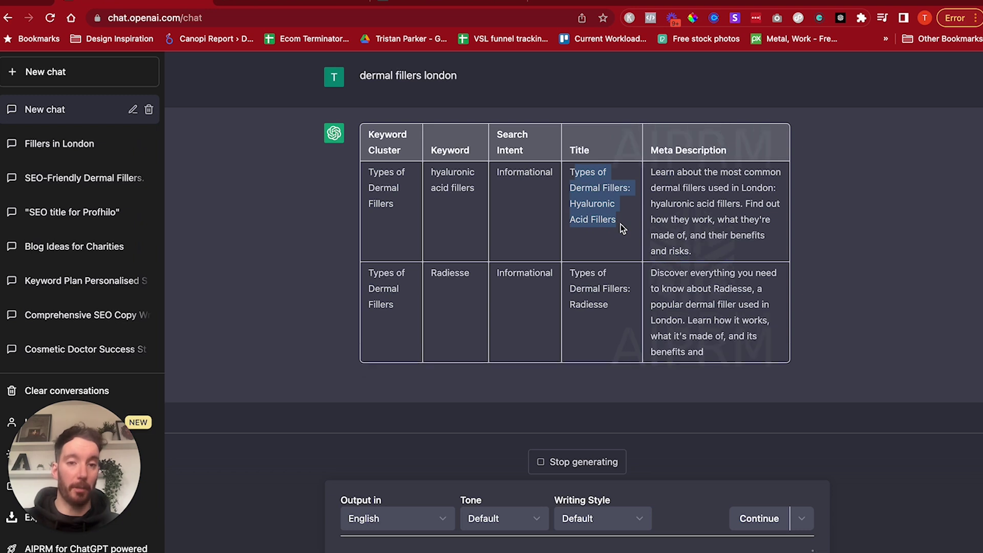
click(653, 171)
drag(652, 171, 697, 253)
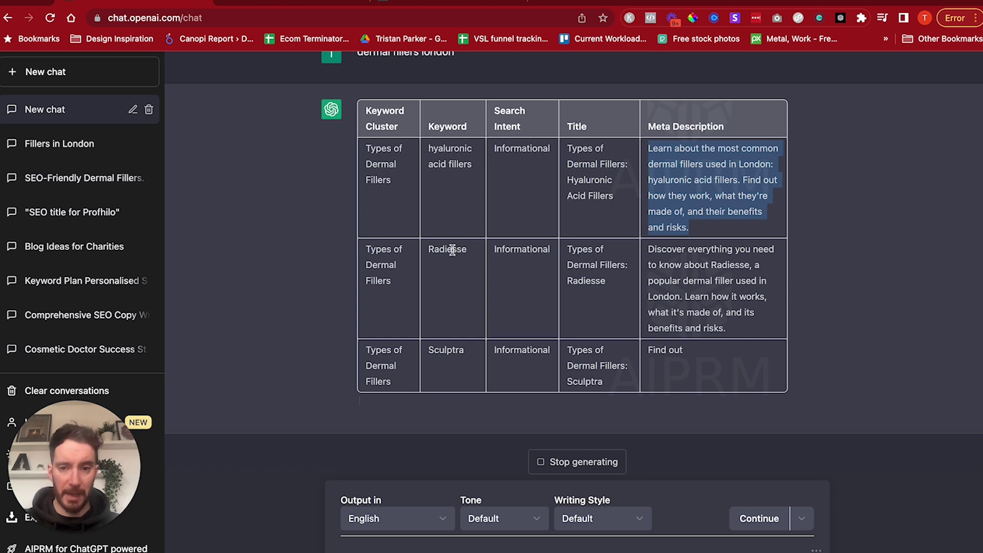
click(451, 249)
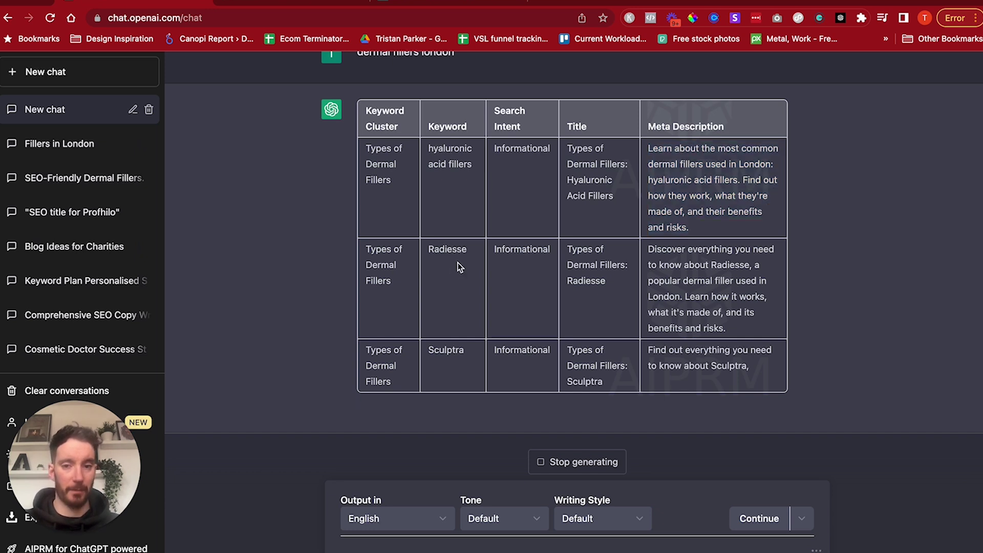
double_click(522, 233)
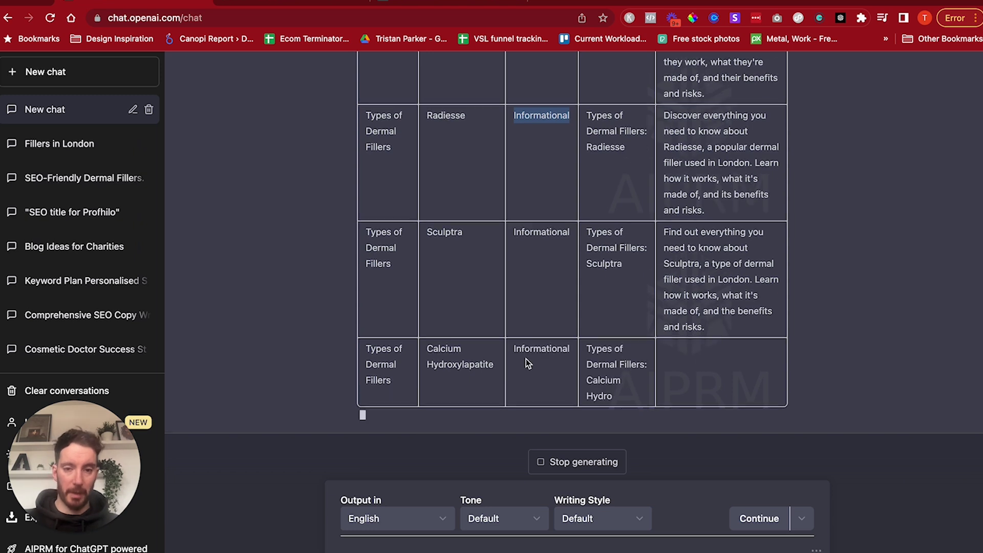
scroll(526, 359, up, 4)
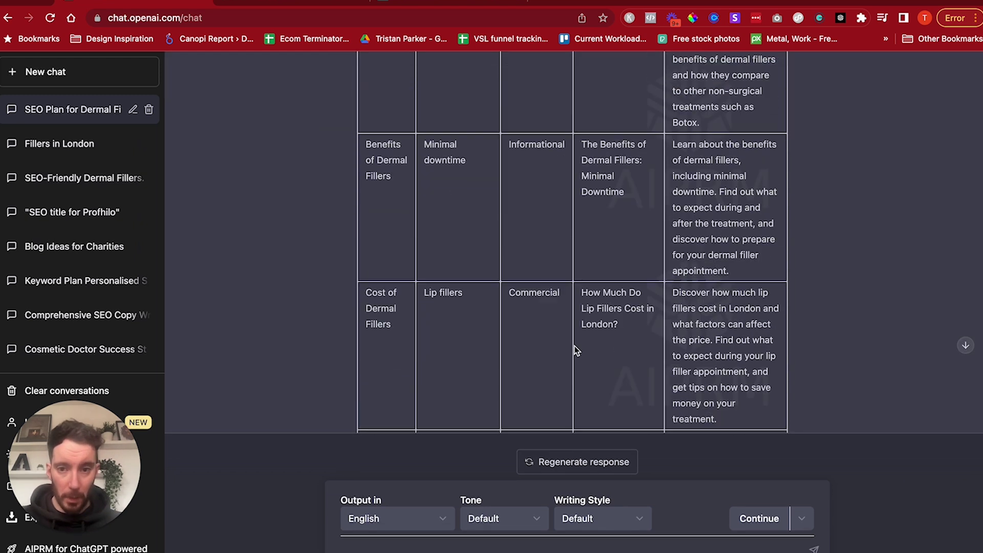
scroll(575, 350, up, 8)
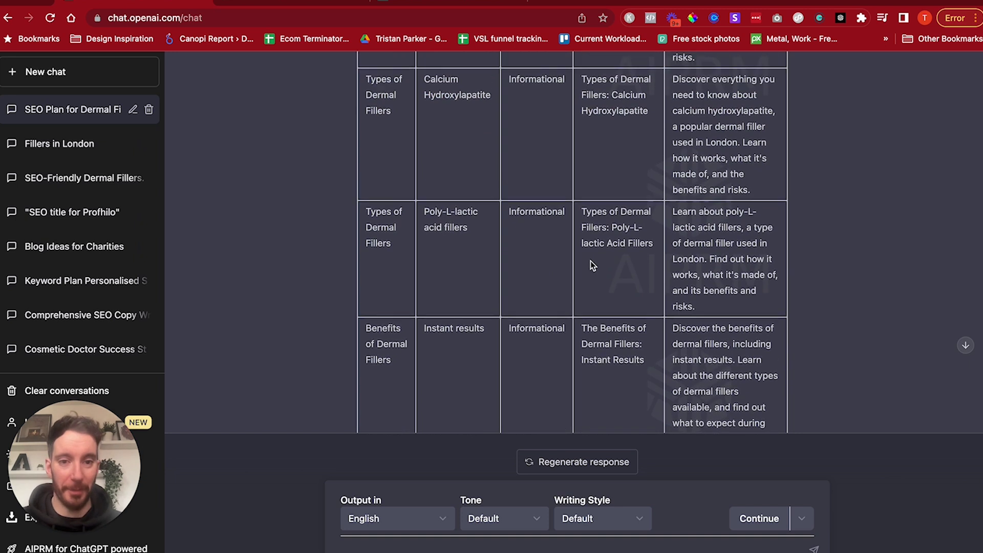
scroll(591, 260, down, 8)
scroll(591, 260, up, 7)
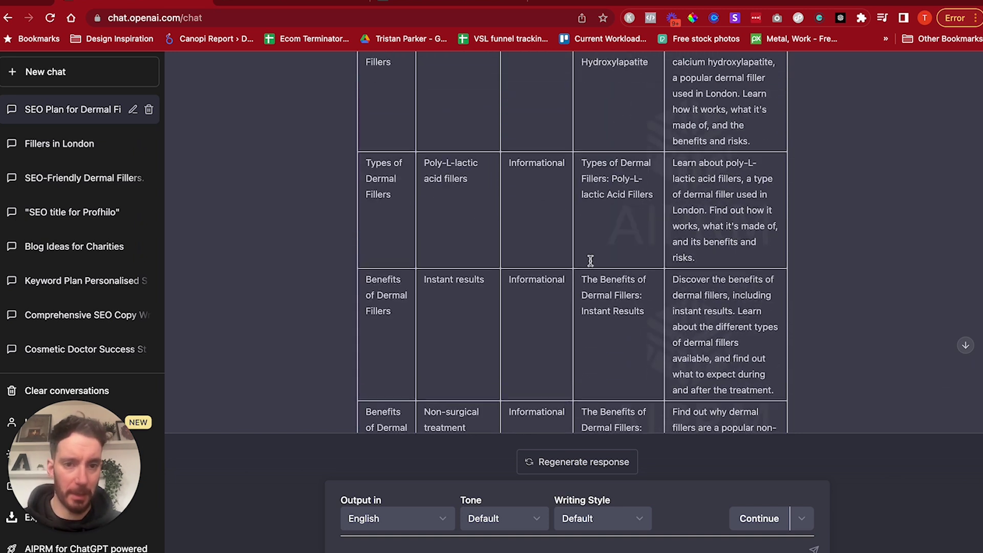
scroll(590, 260, up, 10)
scroll(591, 260, down, 1)
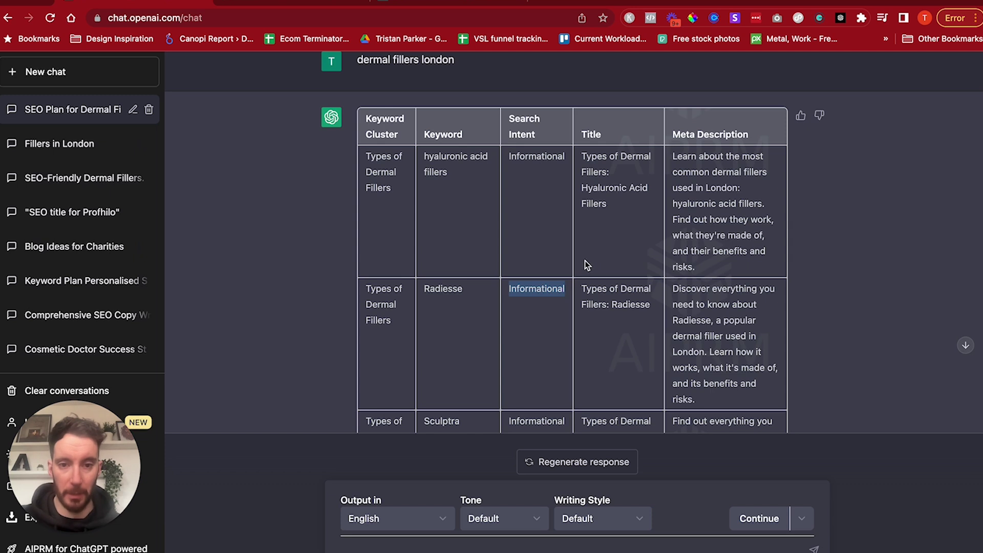
click(623, 321)
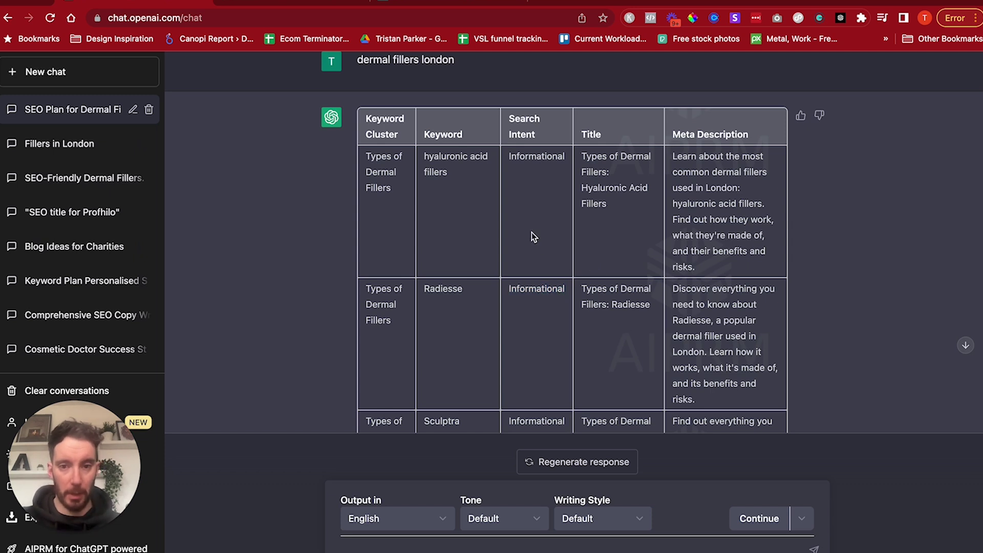
scroll(533, 237, down, 2)
scroll(532, 236, up, 5)
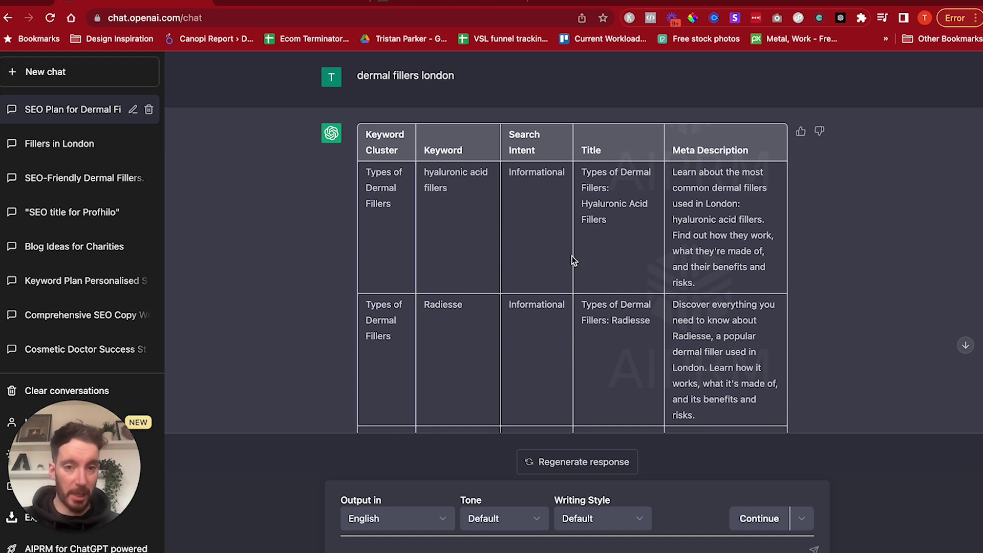
scroll(626, 241, down, 1)
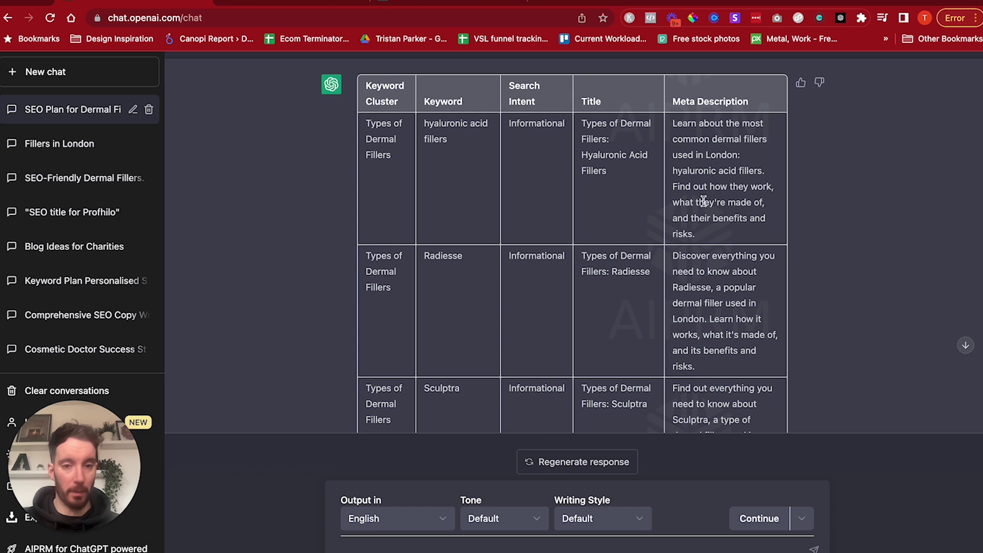
scroll(703, 200, down, 10)
scroll(704, 201, down, 5)
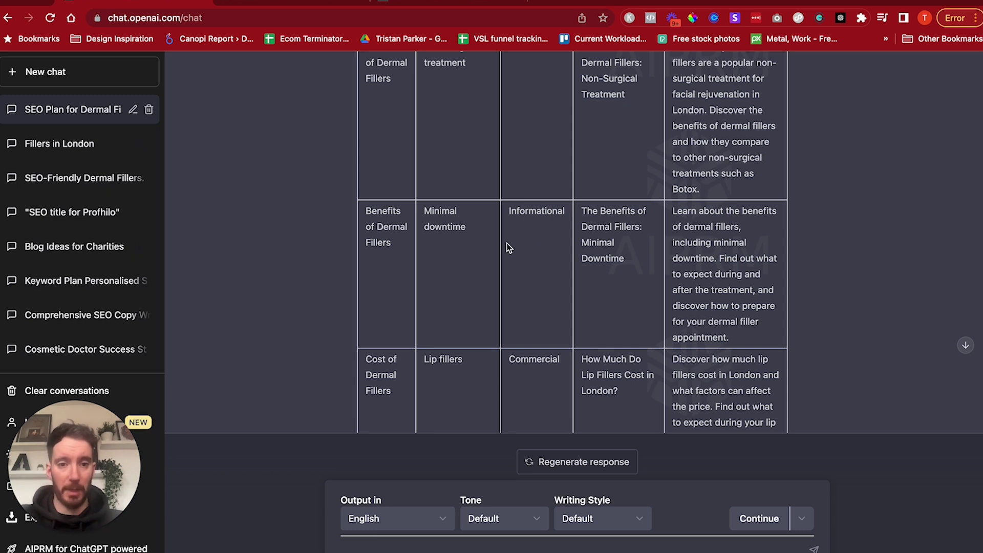
scroll(571, 145, down, 1)
scroll(571, 146, up, 3)
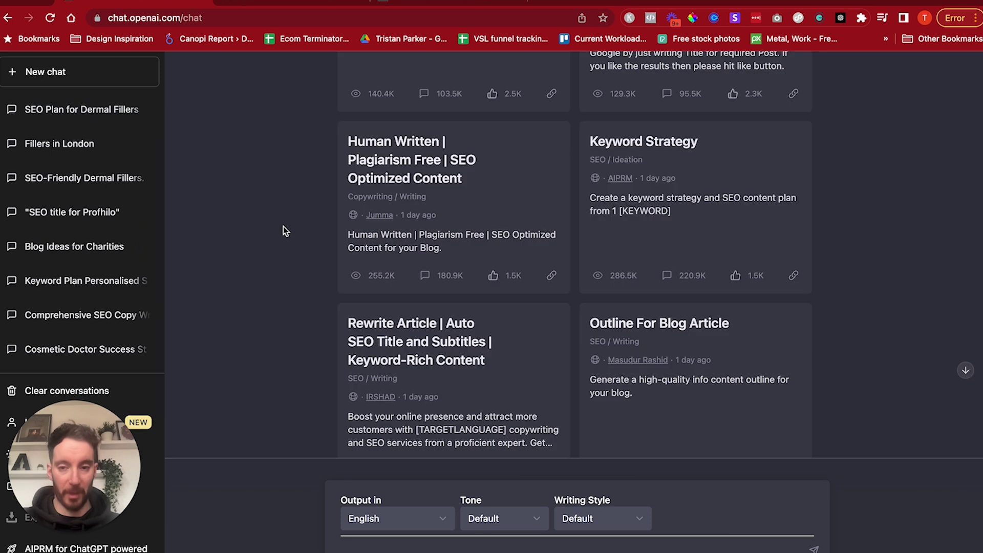
scroll(284, 227, up, 2)
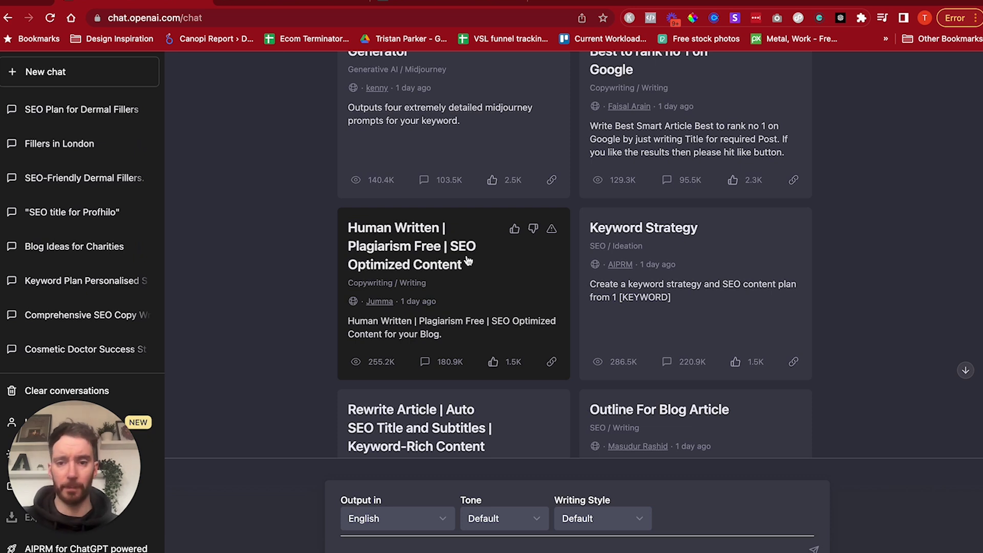
scroll(466, 244, down, 3)
scroll(648, 198, down, 4)
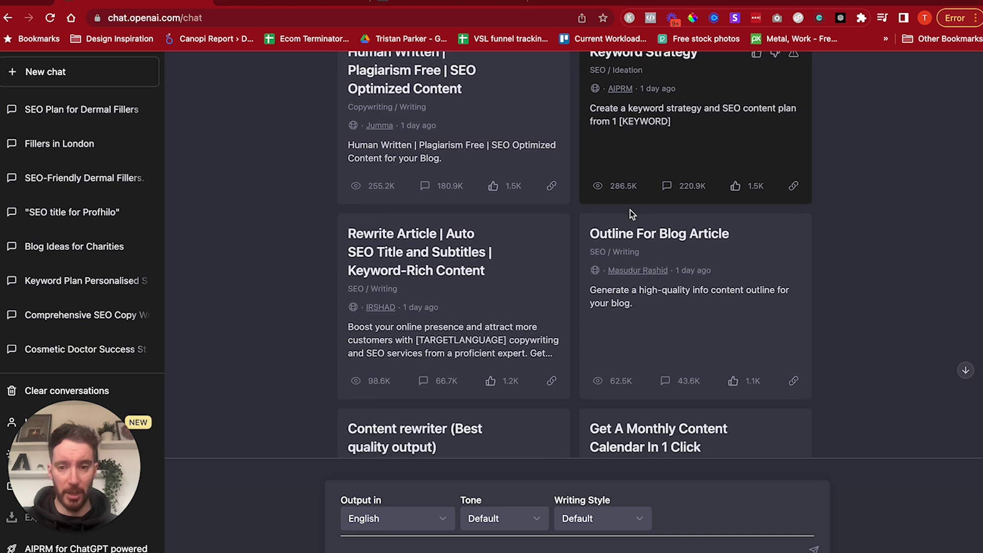
scroll(423, 275, up, 1)
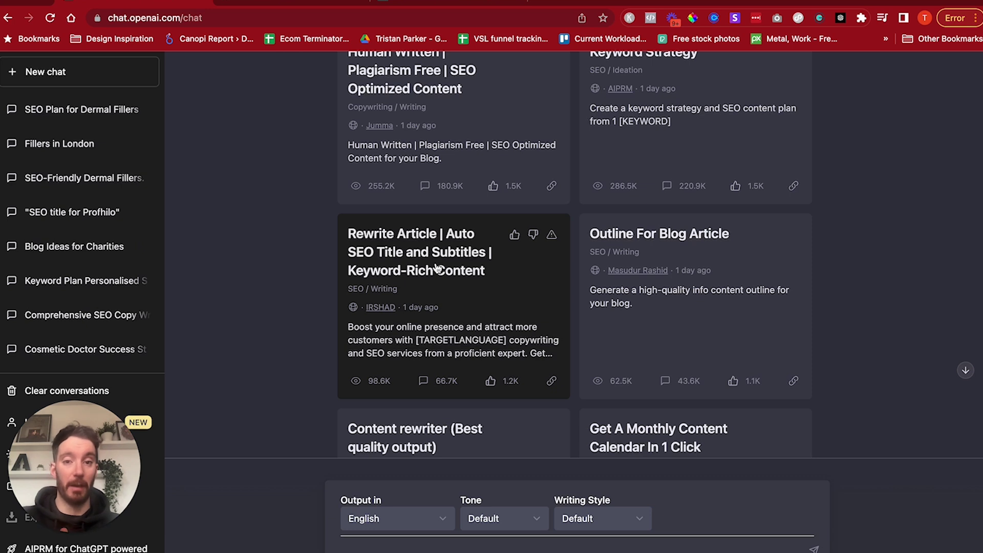
scroll(476, 306, up, 4)
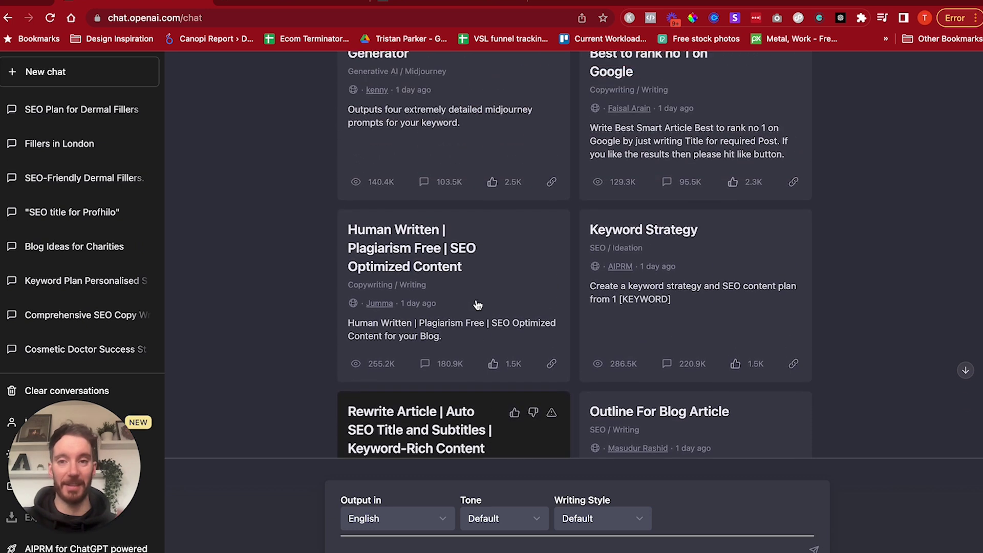
Step: Return to the Chrome Web Store tab showing the AIPRM for ChatGPT search result, marked as added
click(297, 6)
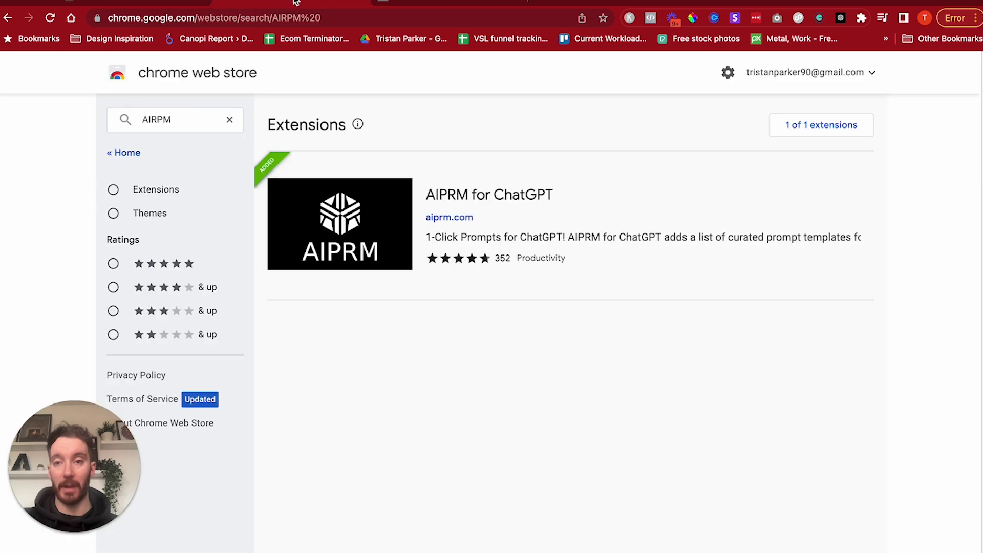